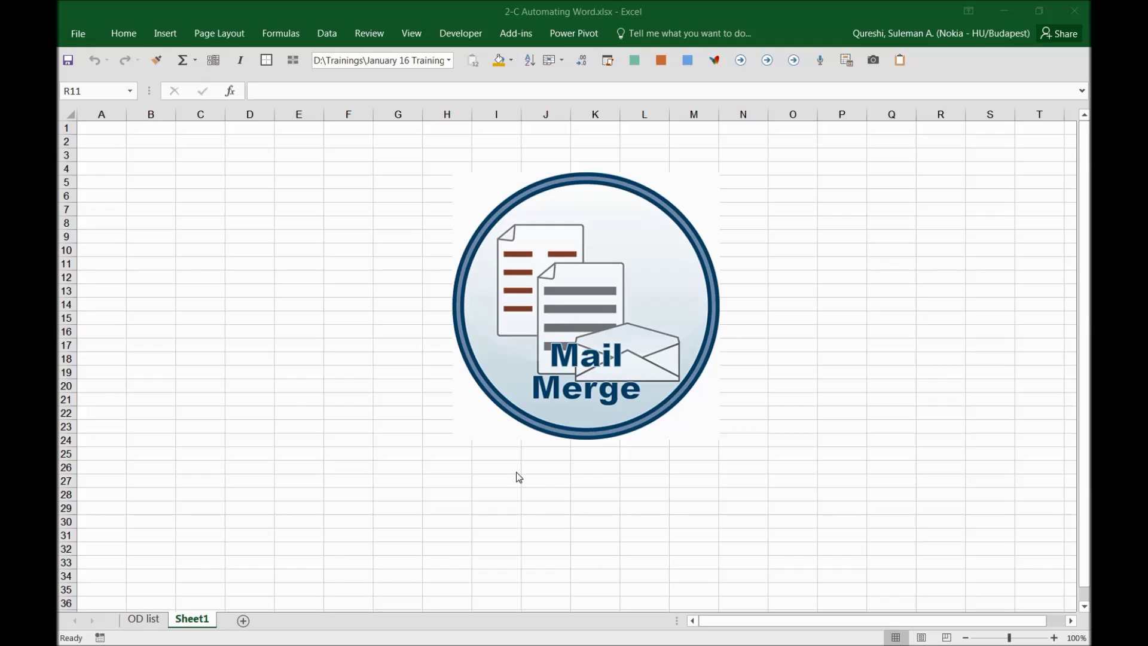
Step: On the OD list sheet, insert blank cells in column B, shifting the Email ID data right
left_click(155, 622)
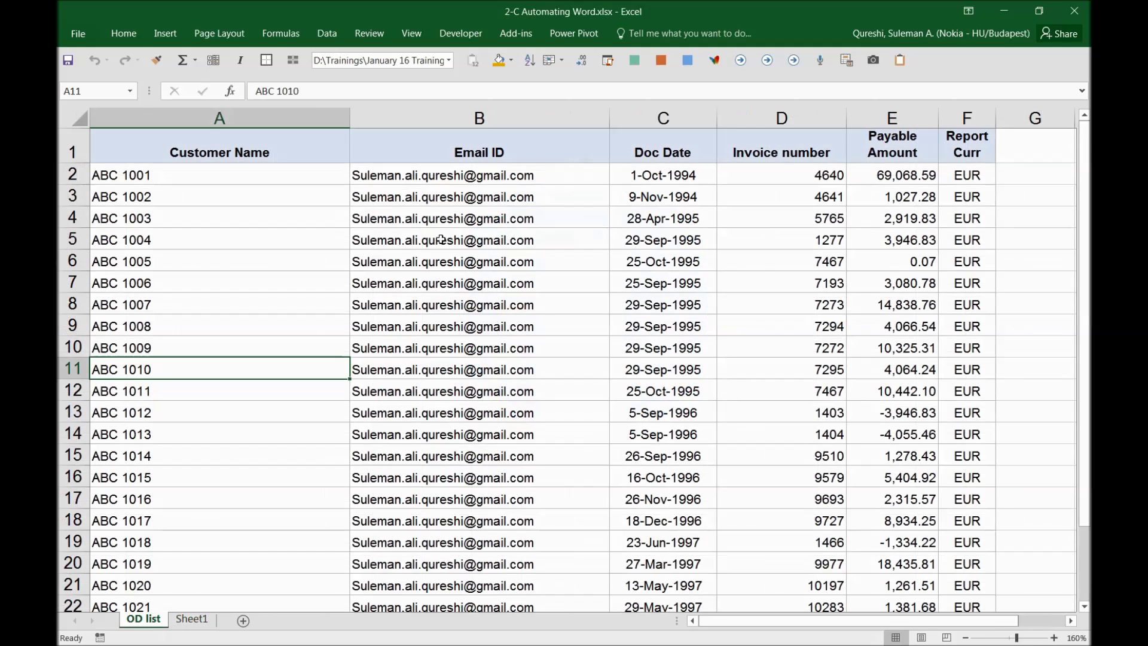
left_click(231, 285)
left_click_drag(251, 175, 248, 437)
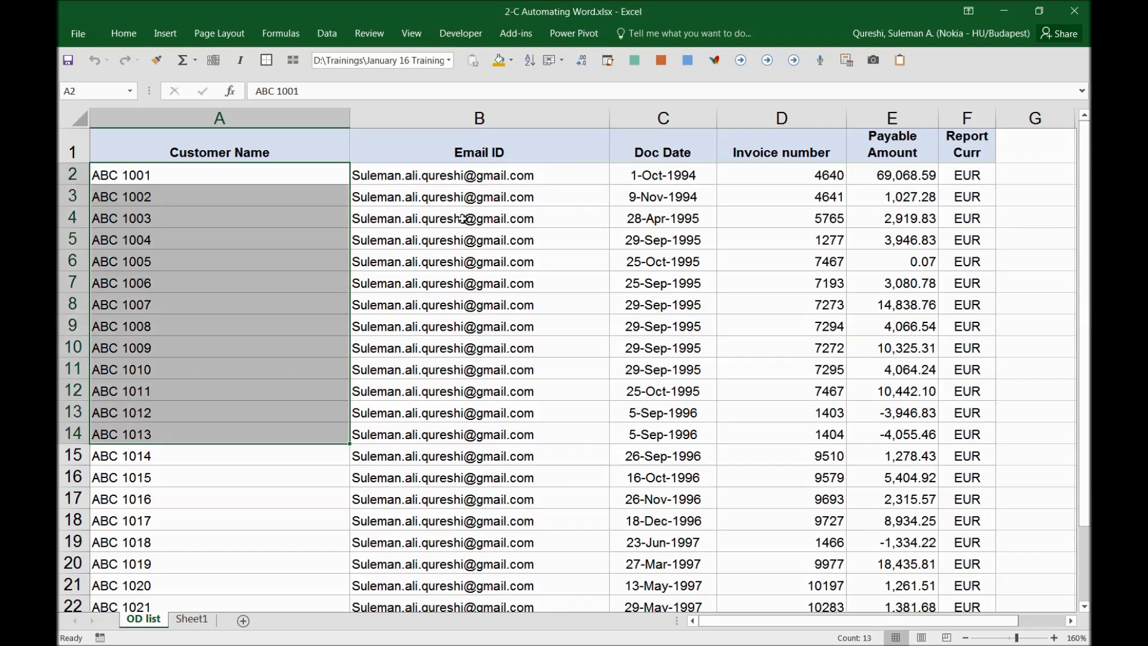
left_click(383, 141)
key("ctrl+shift+Down")
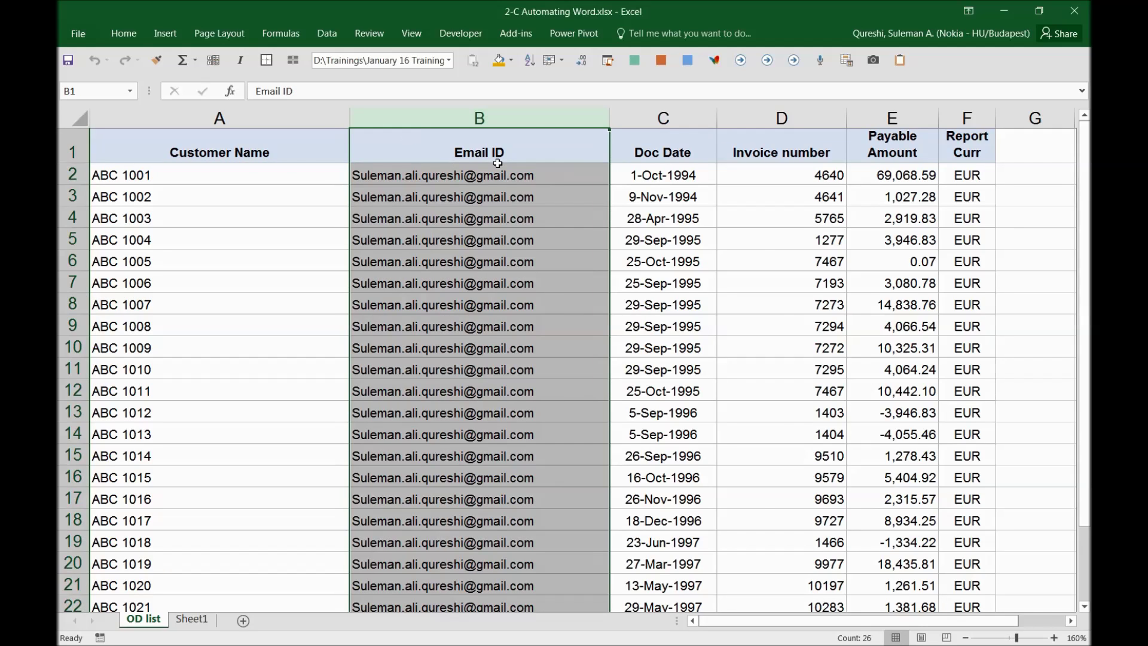
key("ctrl+shift+plus")
key("Left")
Step: Add a Contacts header in B1 and fill the contact's full name down every invoice row
left_click(497, 162)
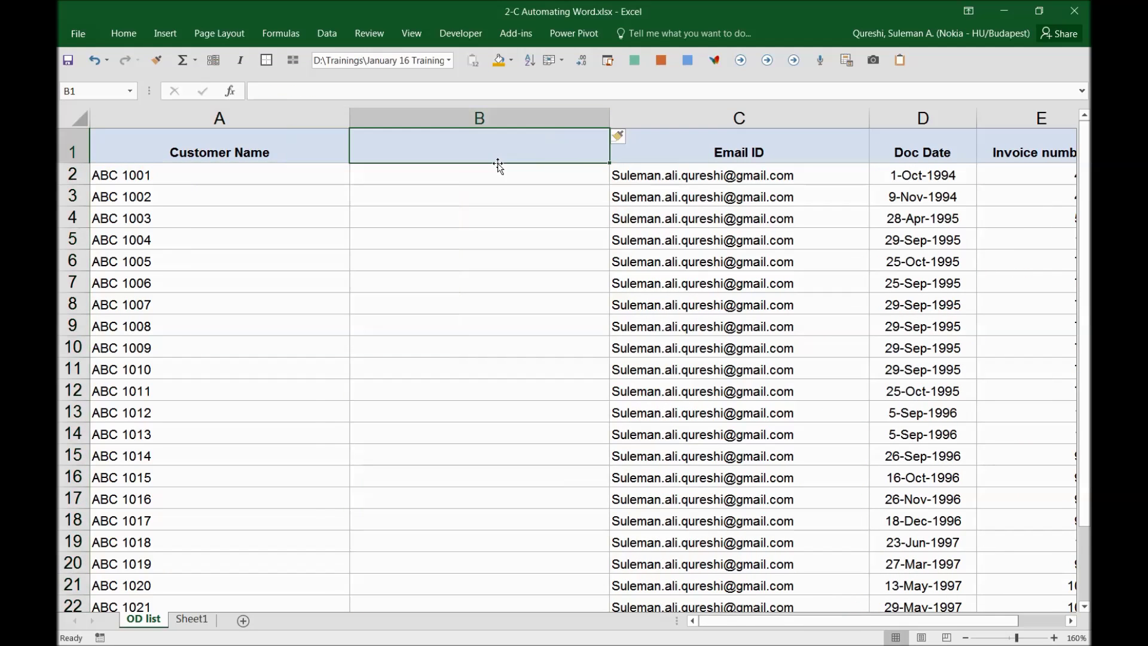
type("Contacts")
key("Return")
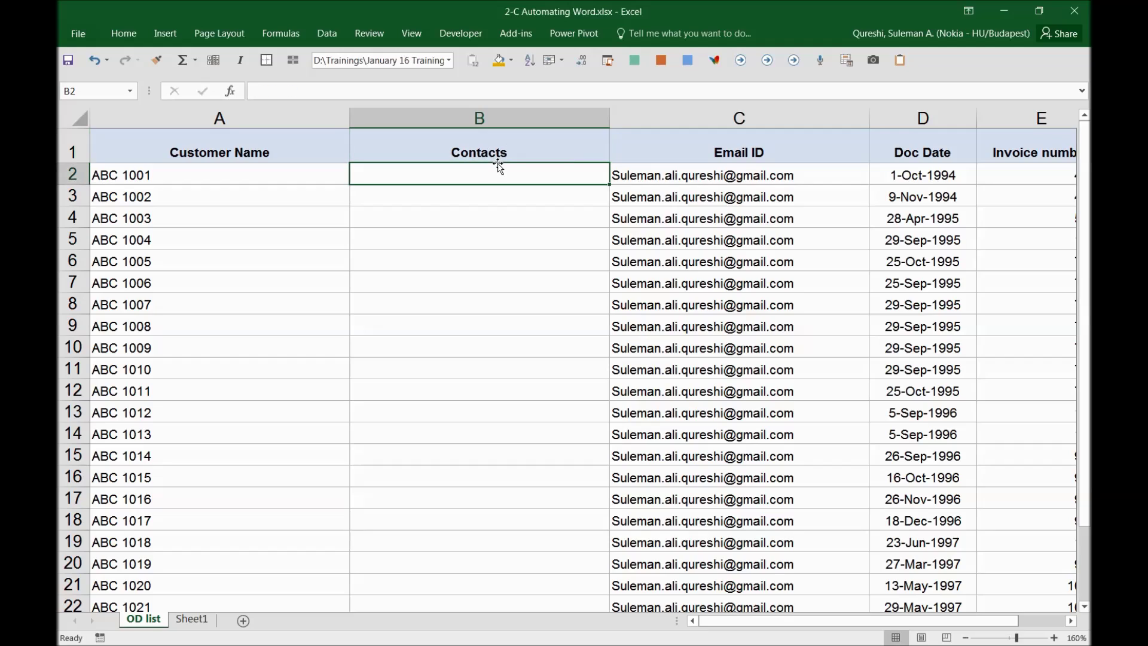
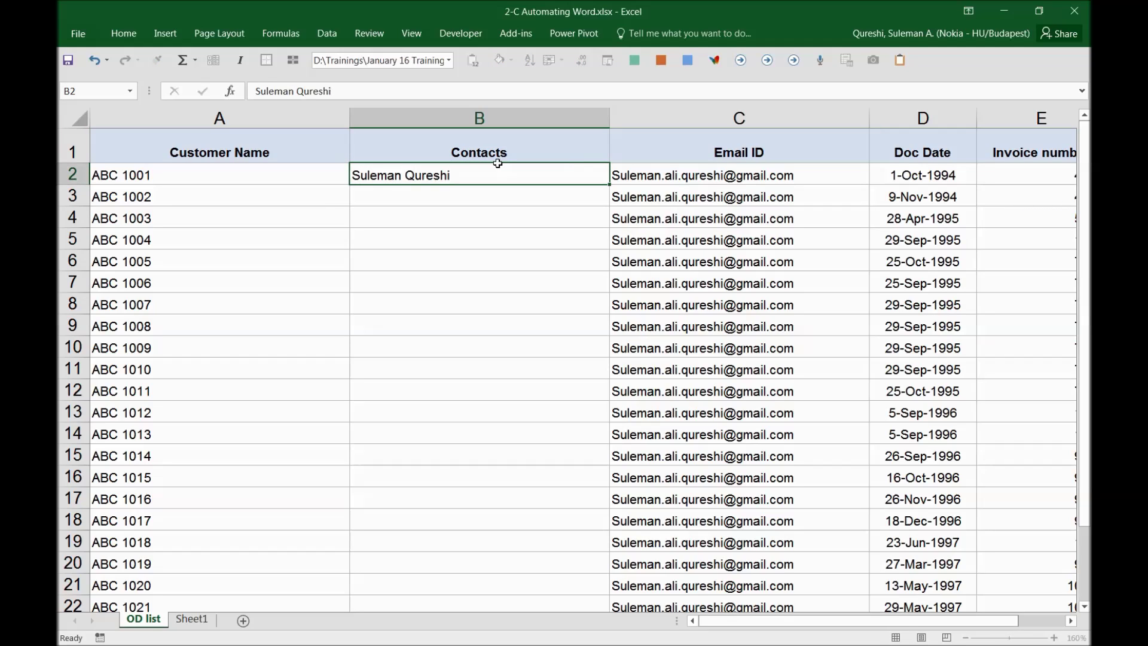
key("Return")
left_click(475, 174)
double_click(610, 185)
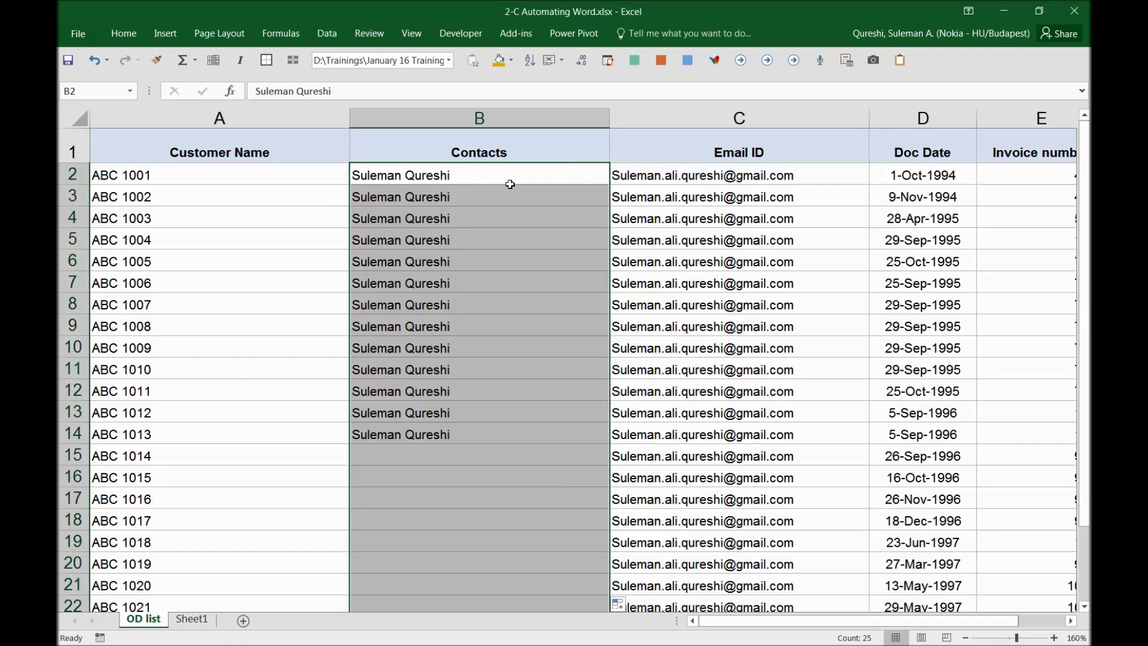
left_click_drag(333, 118, 437, 118)
Step: Autofit column B to the width of the contact names
left_click(360, 216)
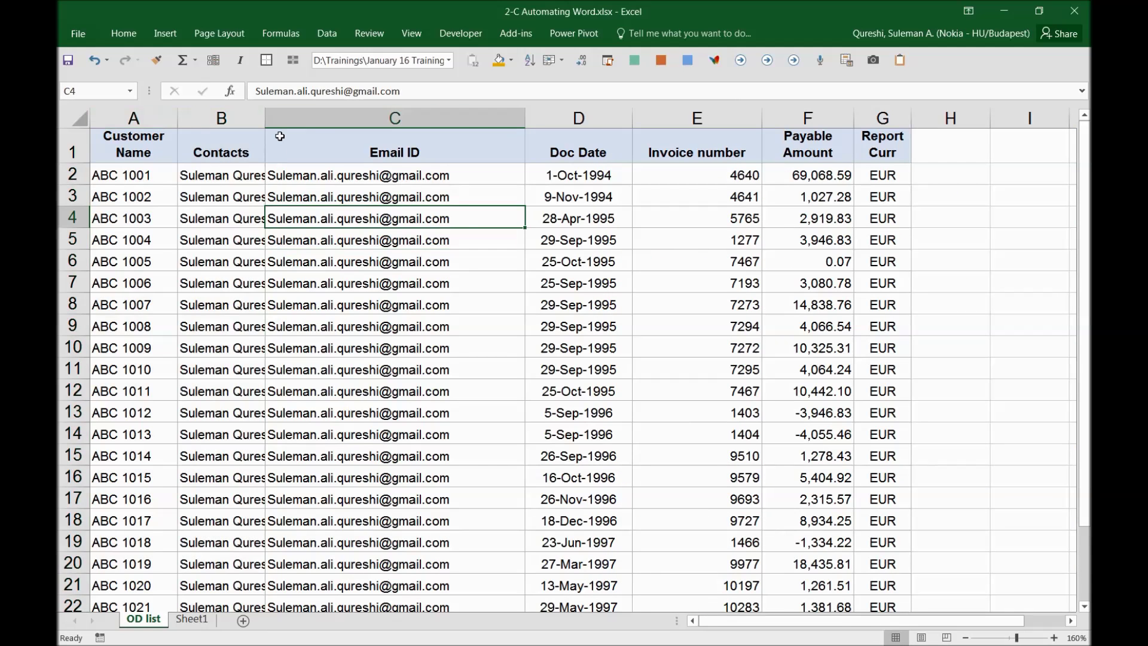
left_click(221, 117)
double_click(265, 117)
left_click(383, 196)
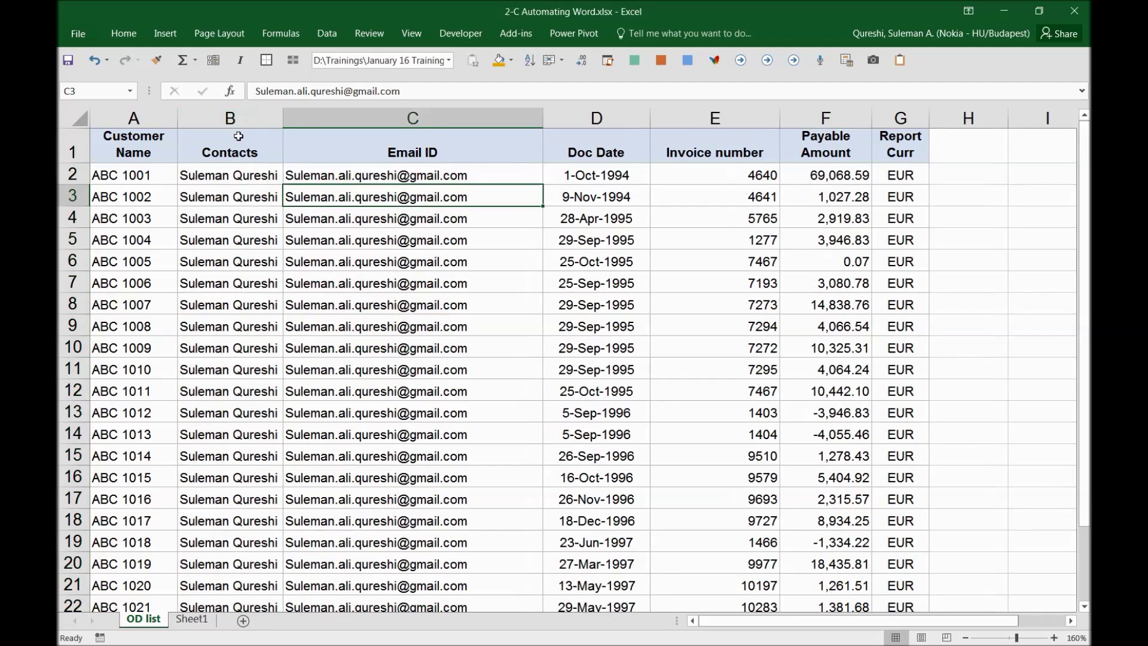
Step: Review the first invoice's data: date 1-Oct-1994, invoice 4640, amount 69,068.59 EUR
left_click(238, 137)
left_click(371, 144)
left_click(589, 154)
left_click_drag(598, 180, 596, 323)
left_click(598, 180)
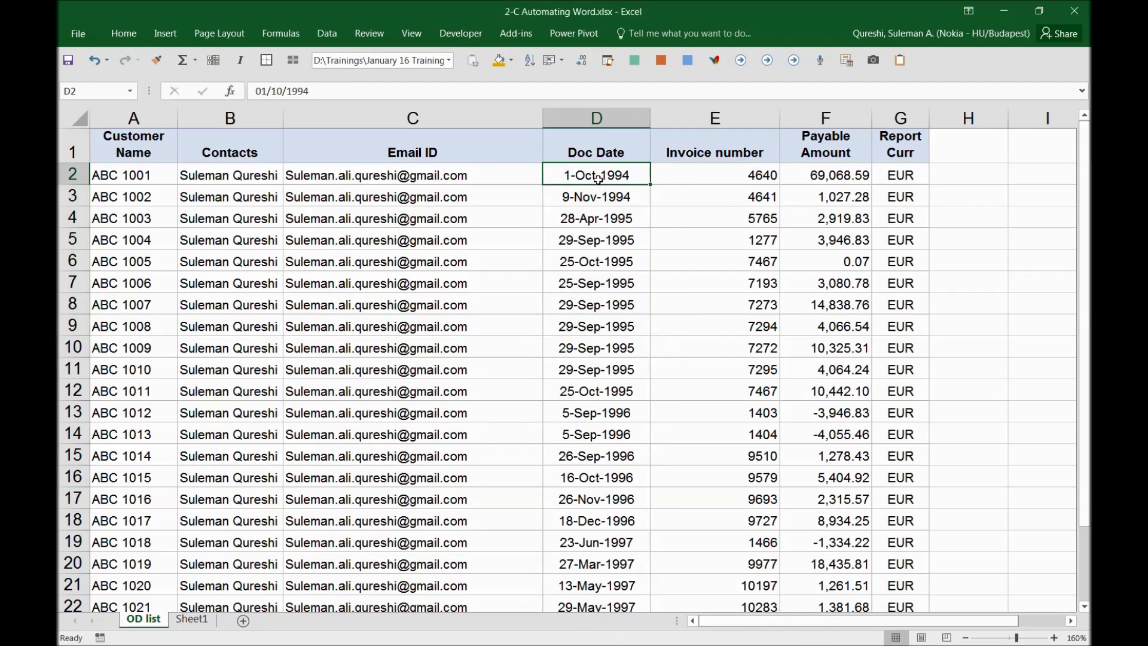
left_click(733, 176)
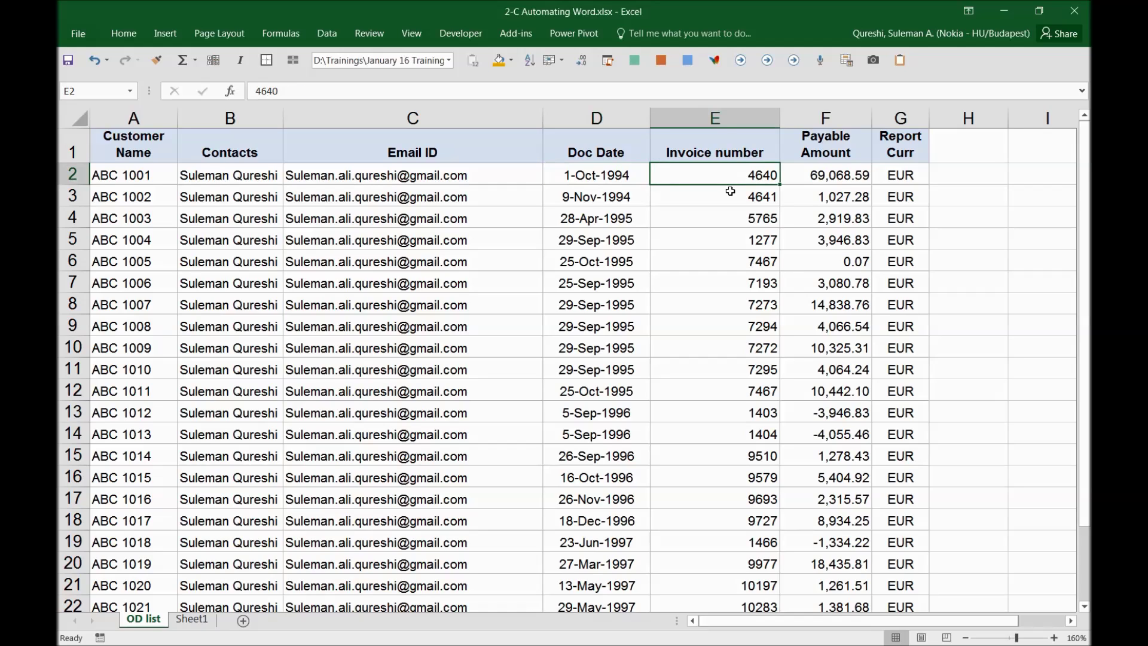
left_click(816, 178)
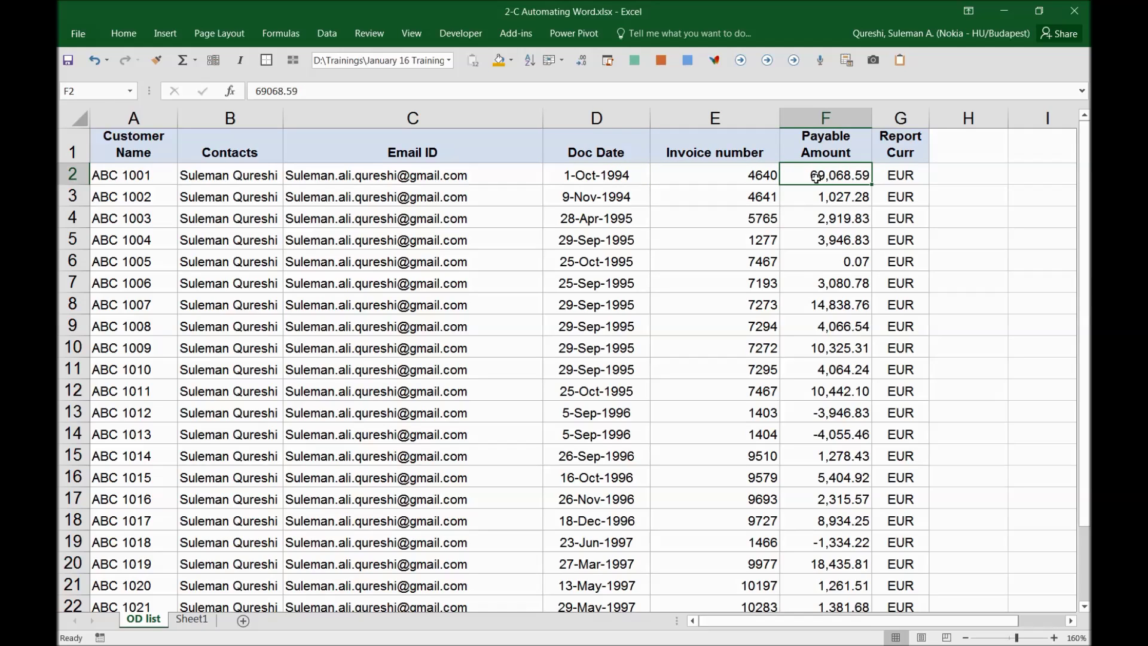
left_click(910, 170)
Step: Shade the first invoice row A2:G2 (ABC 1001) orange
left_click(150, 173)
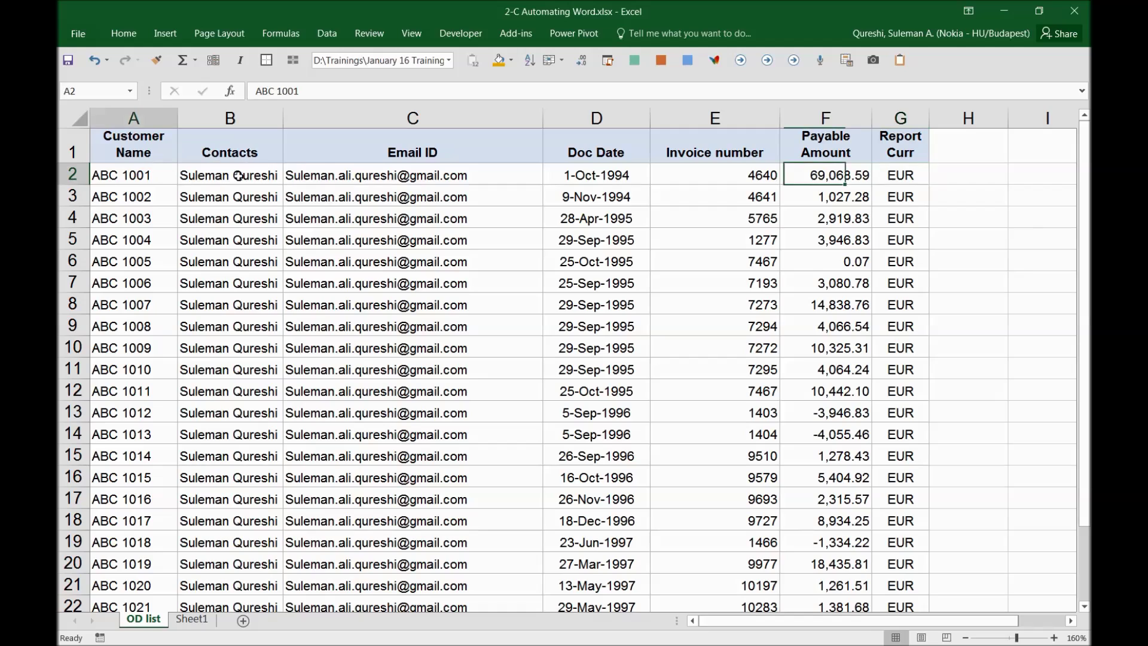
left_click_drag(238, 176, 903, 176)
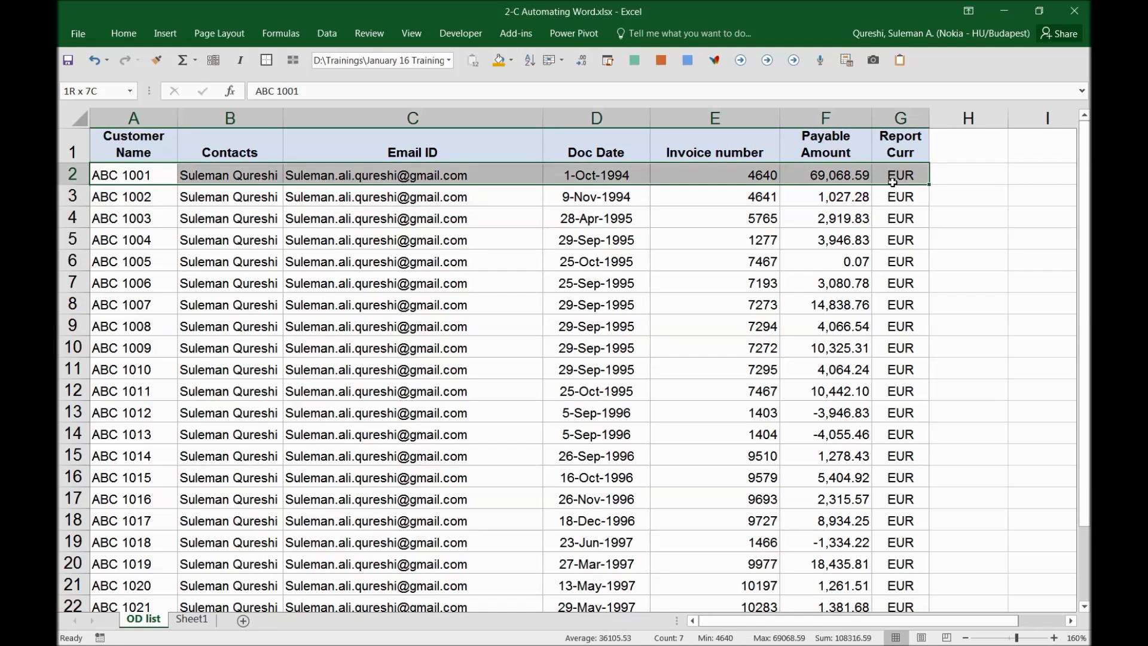
left_click(503, 67)
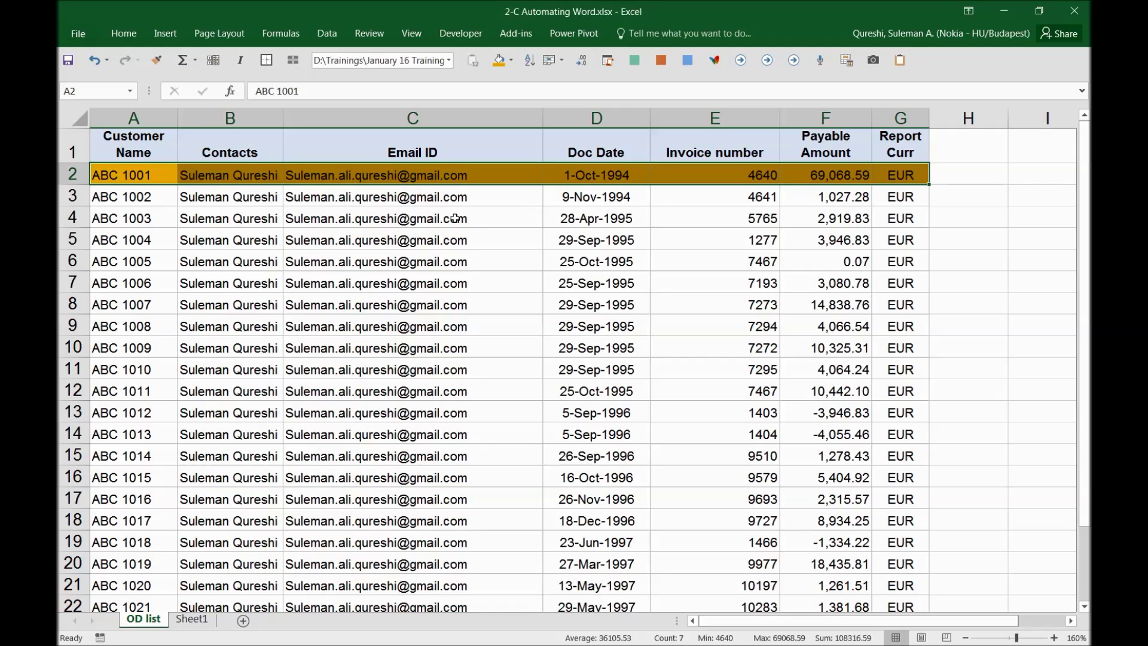
left_click(464, 192)
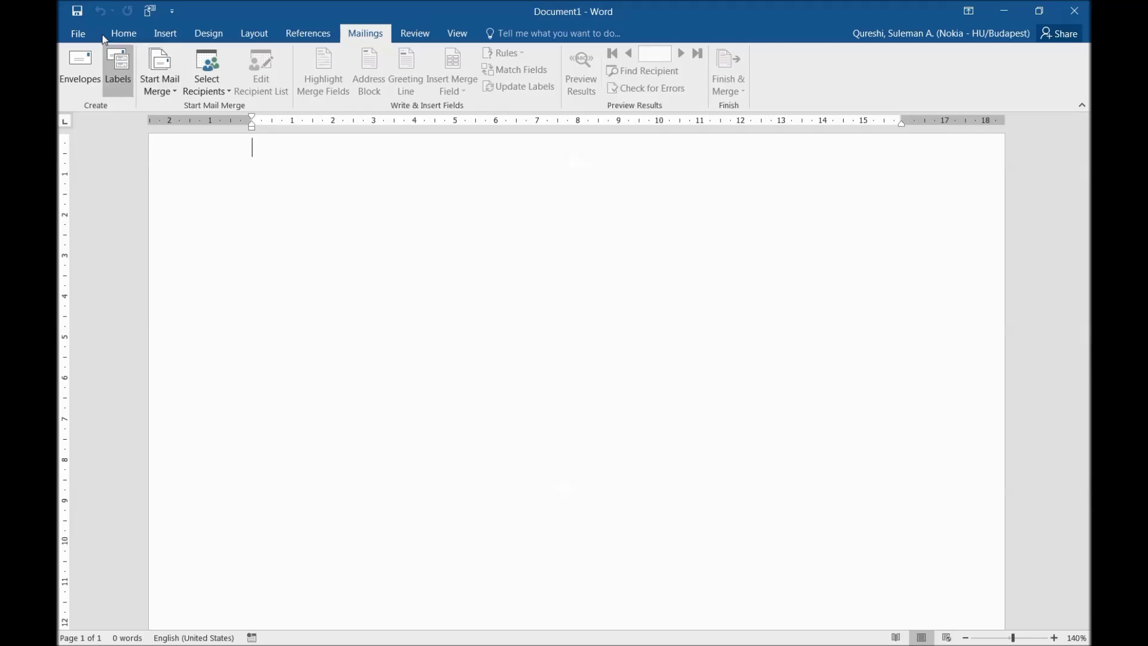
Step: Make Document1 an E-mail Messages mail merge from the Mailings ribbon
left_click(117, 37)
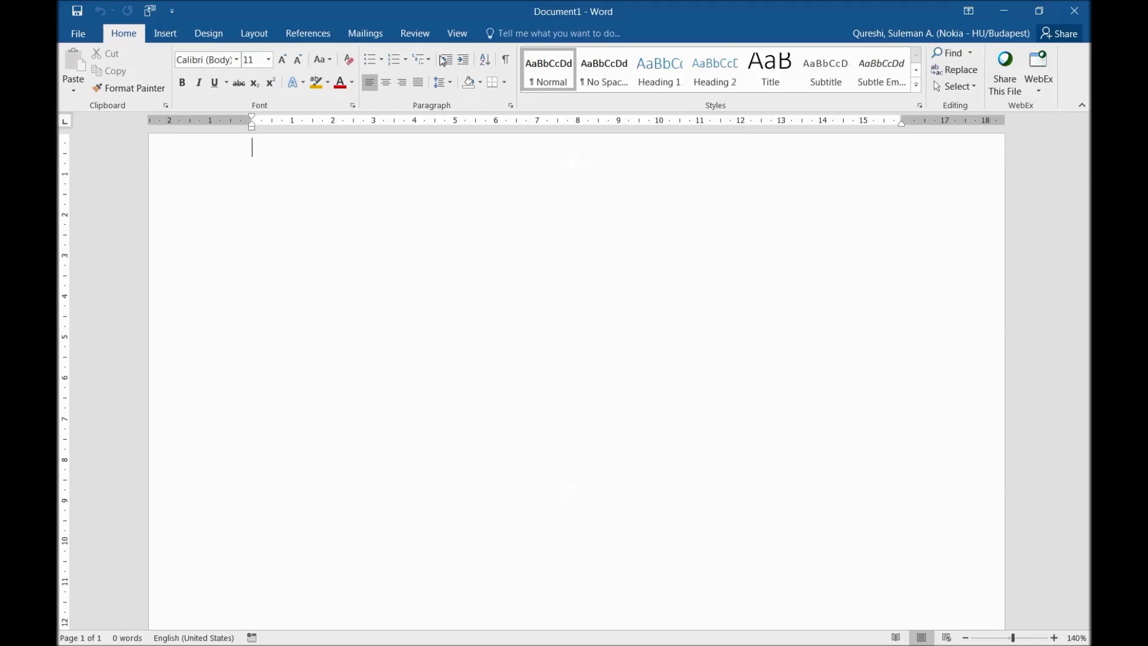
left_click(364, 35)
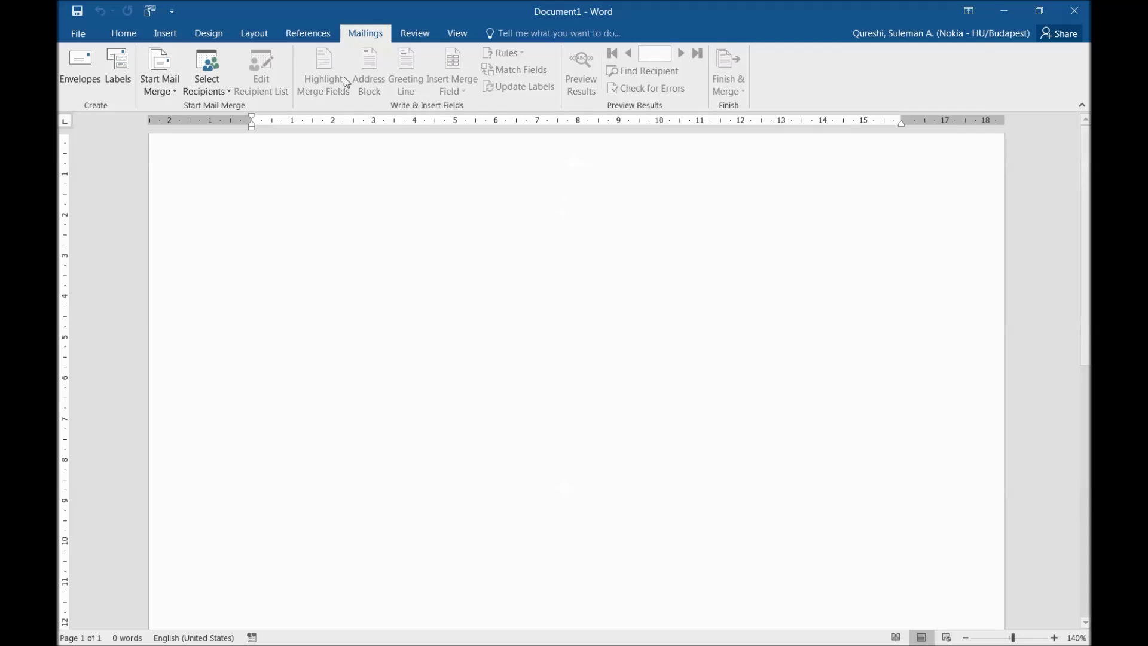
left_click(125, 37)
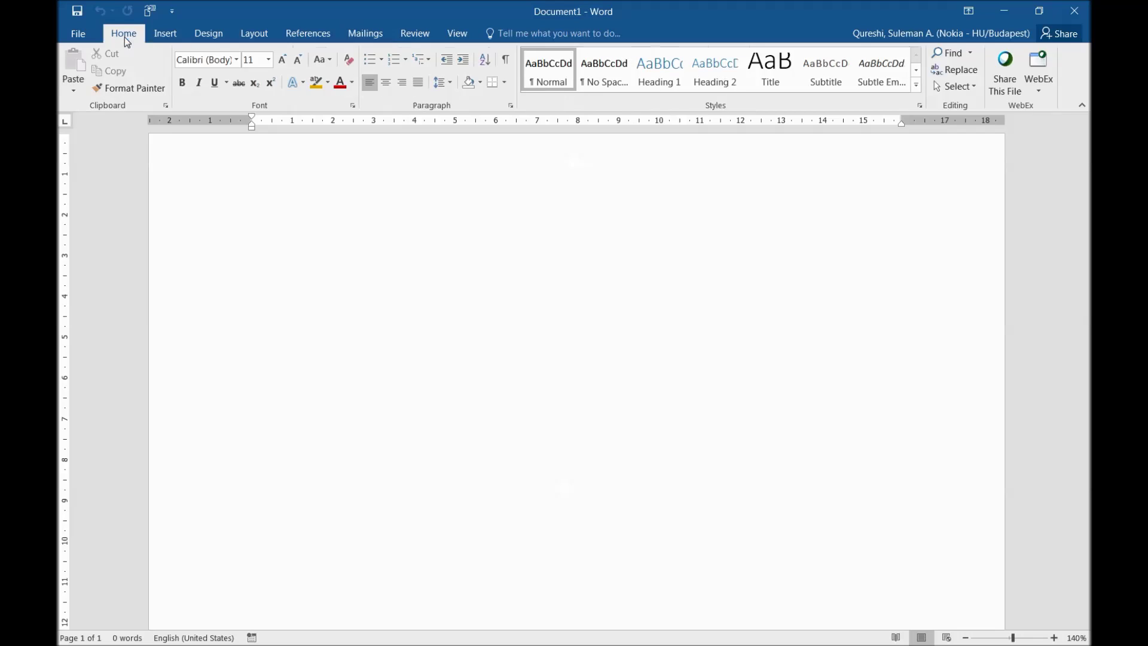
left_click(364, 35)
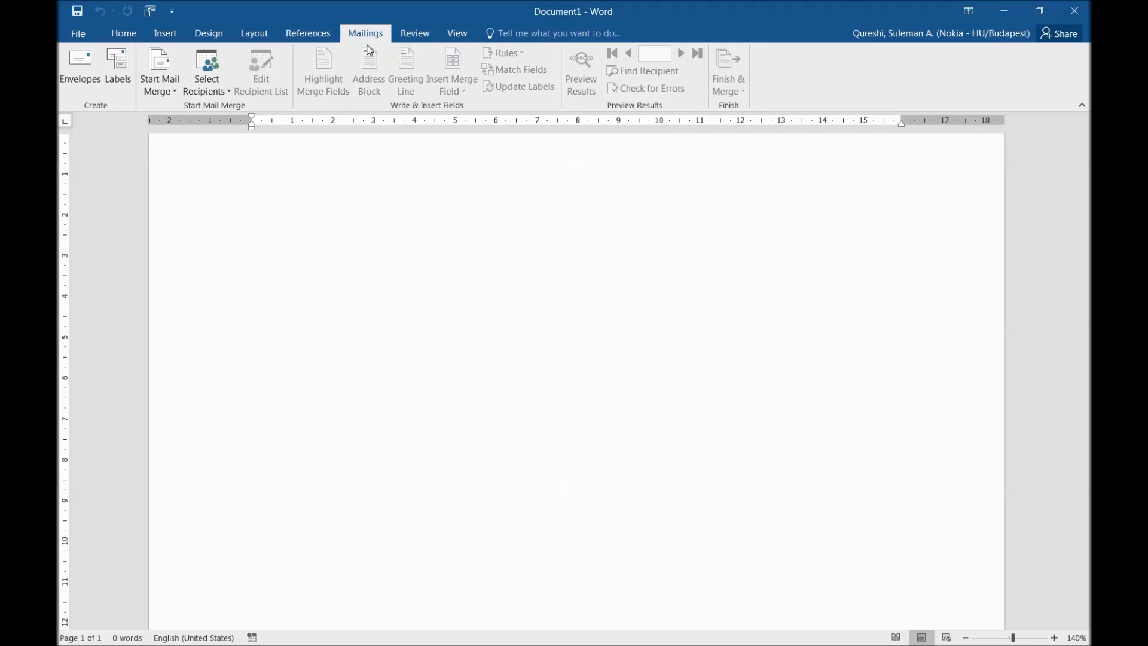
left_click(172, 91)
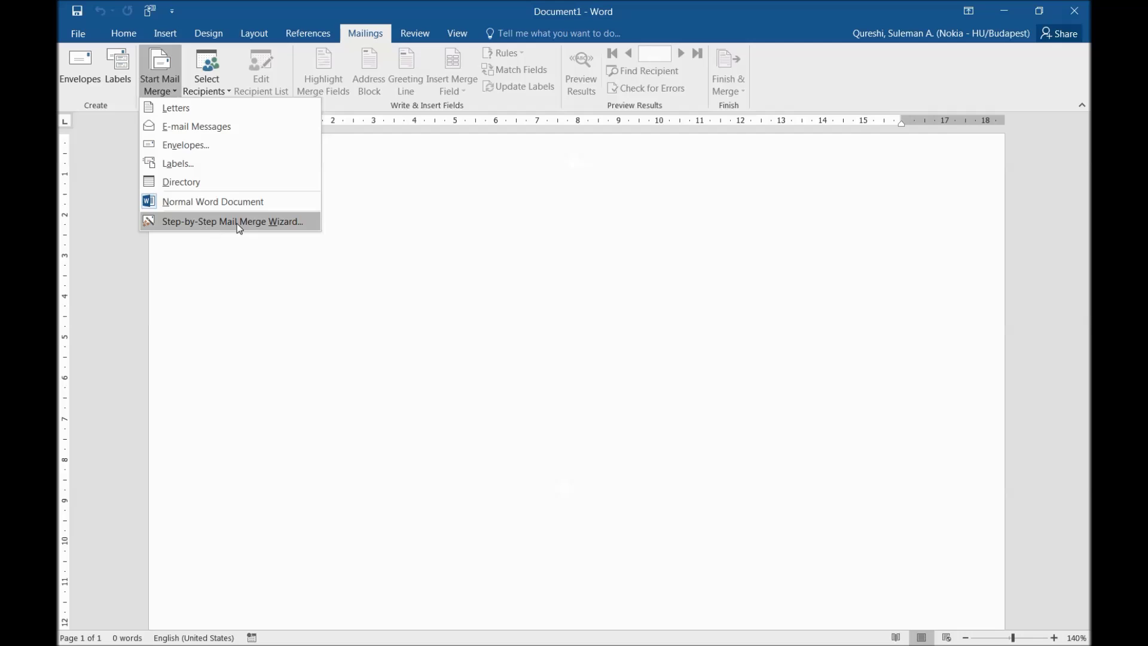
left_click(223, 127)
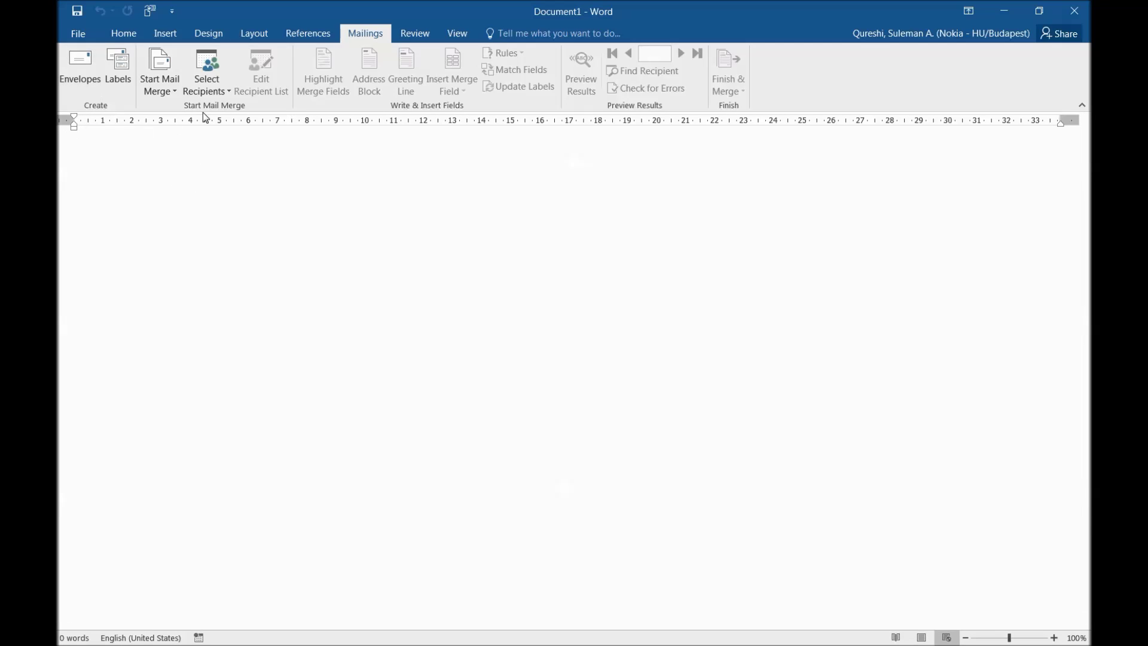
Step: Use the 2-C Automating Worksheet workbook in Teracy Training II > Data file as the recipient list
left_click(224, 92)
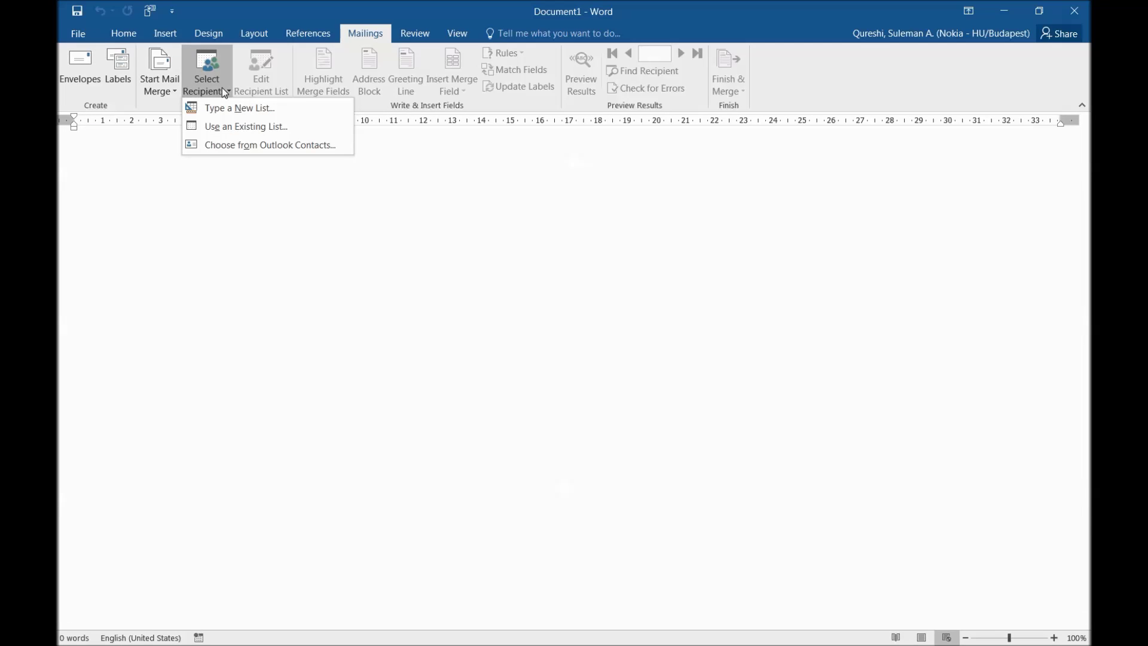
left_click(237, 127)
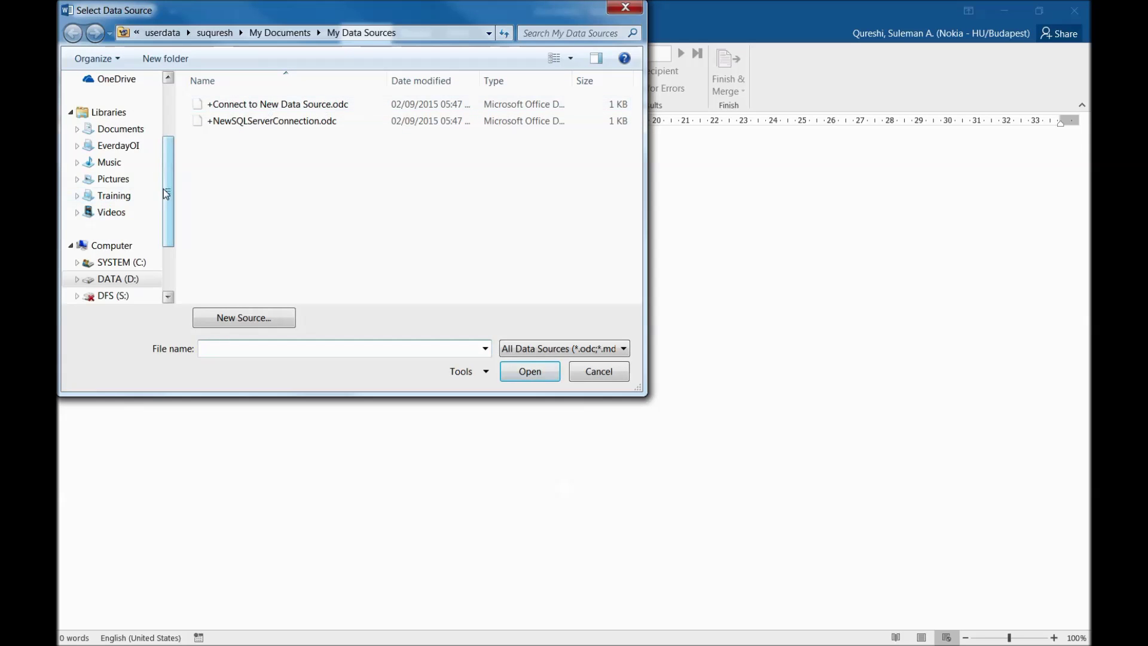
left_click(111, 196)
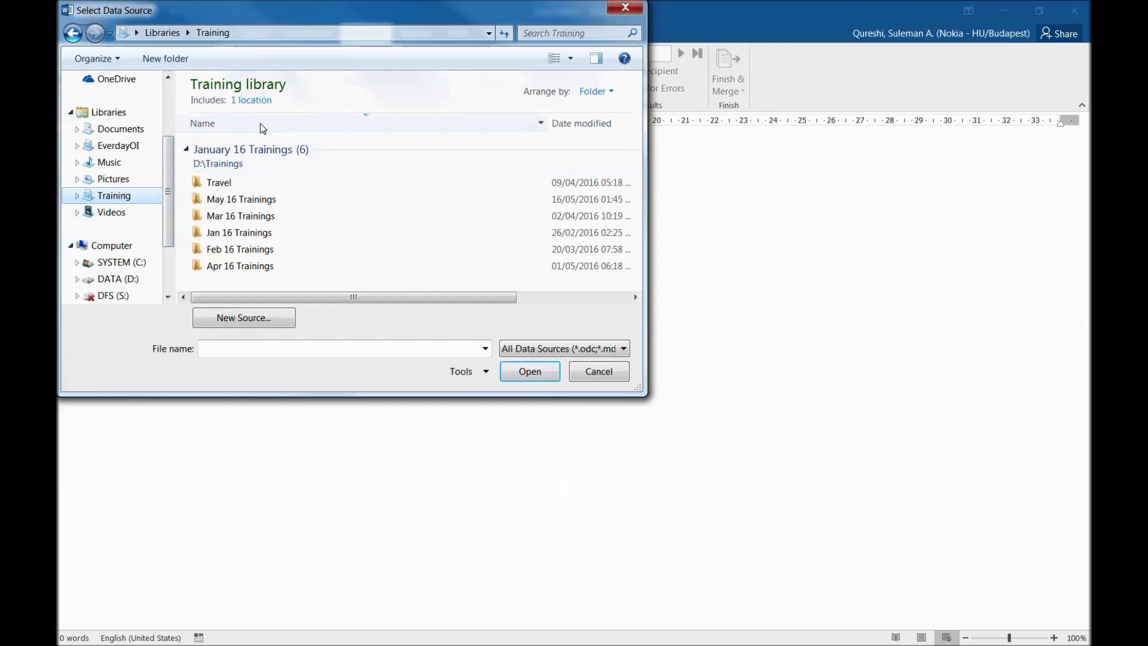
double_click(239, 200)
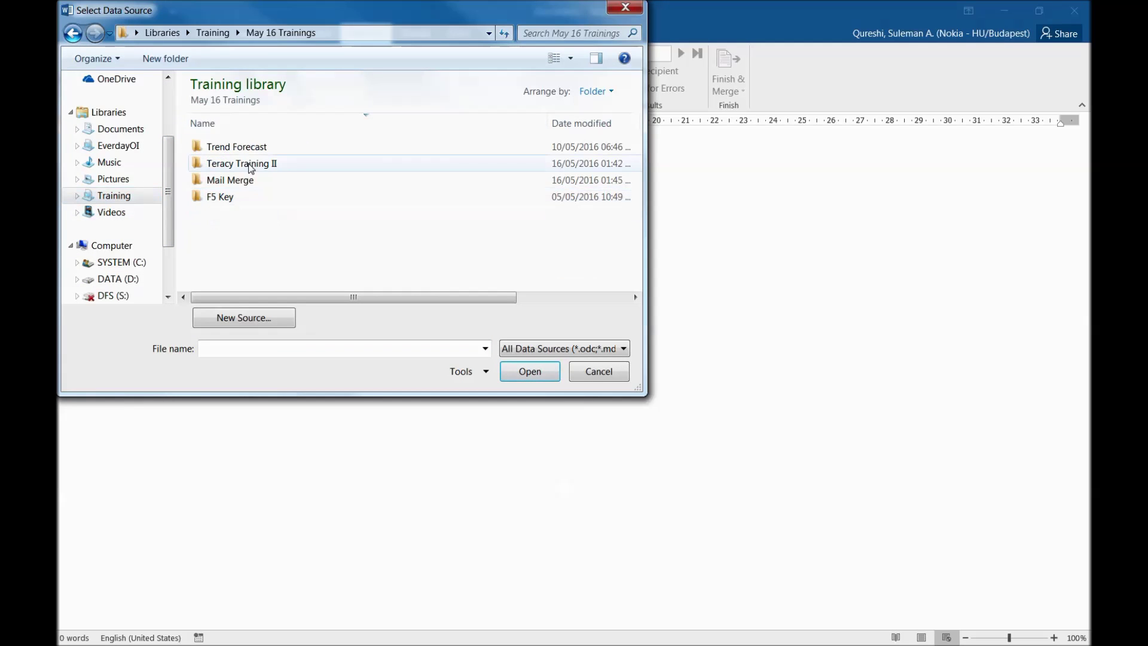
double_click(234, 163)
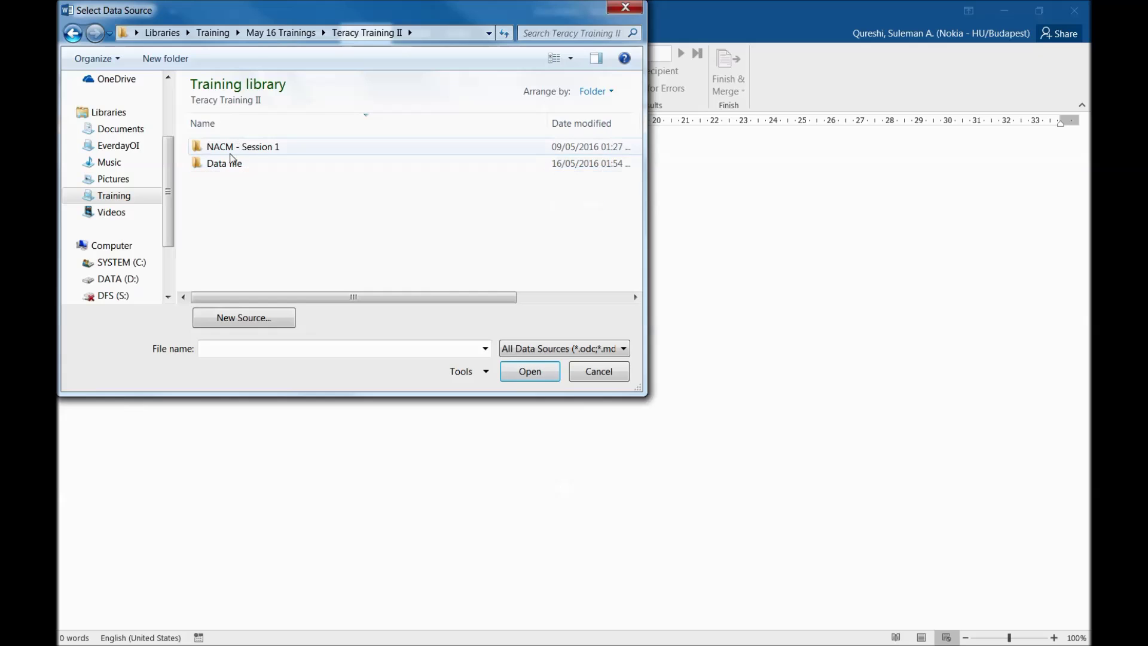
left_click(228, 163)
double_click(228, 163)
double_click(249, 228)
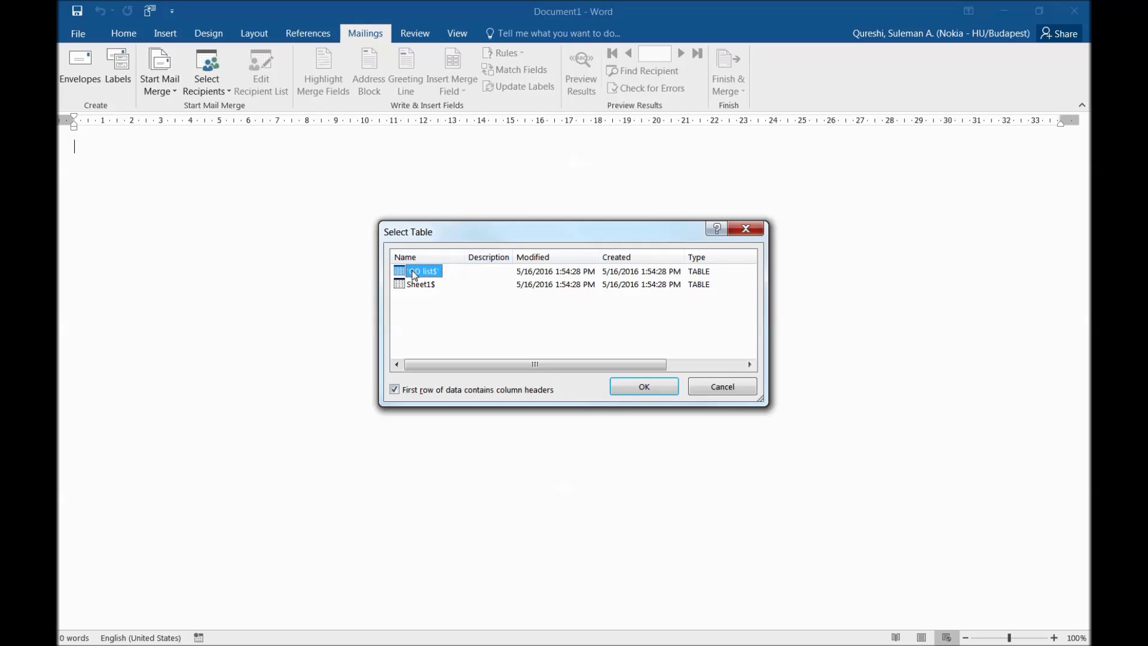
left_click(644, 387)
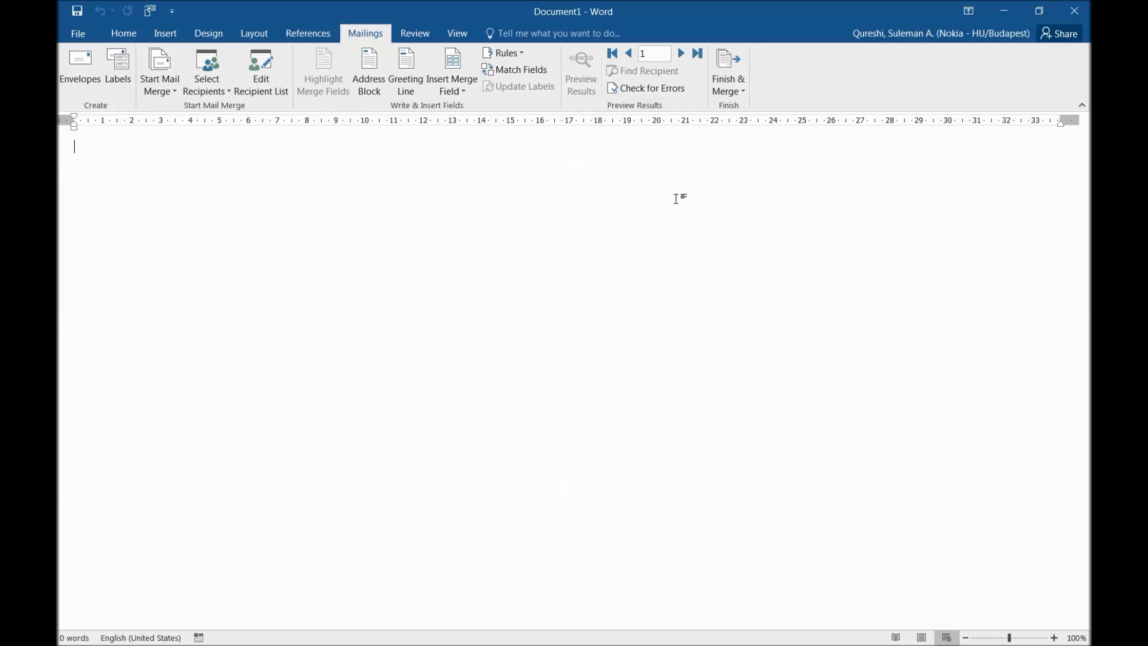
Step: Write the opening line 'To «Customer_Name»'
key("Return")
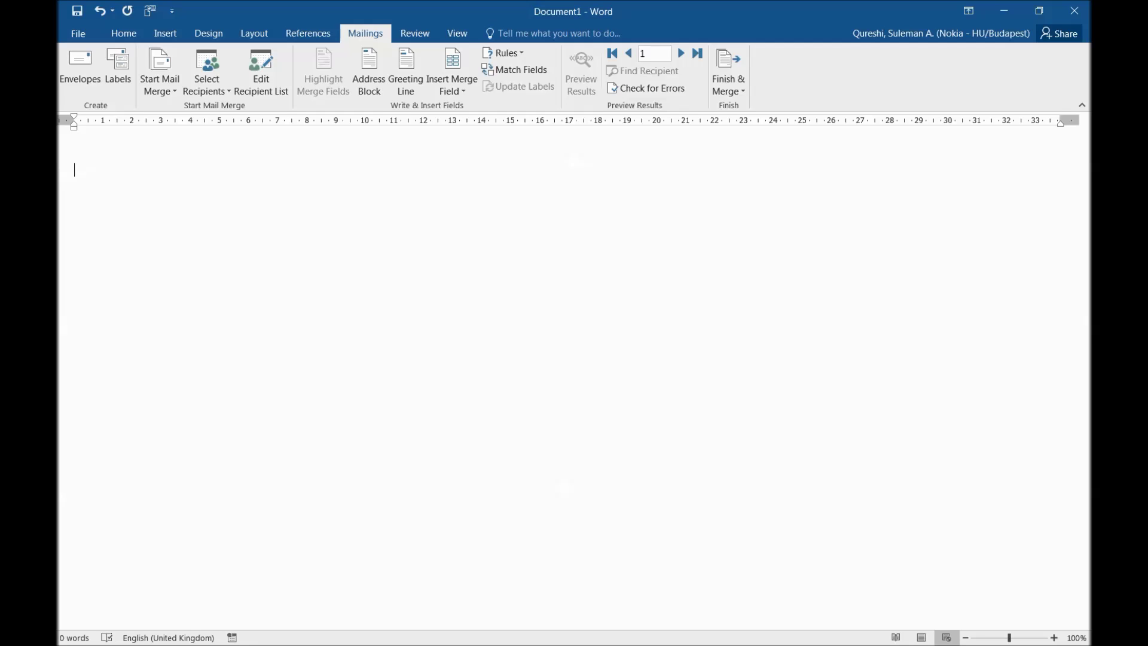
type("To,")
left_click(460, 91)
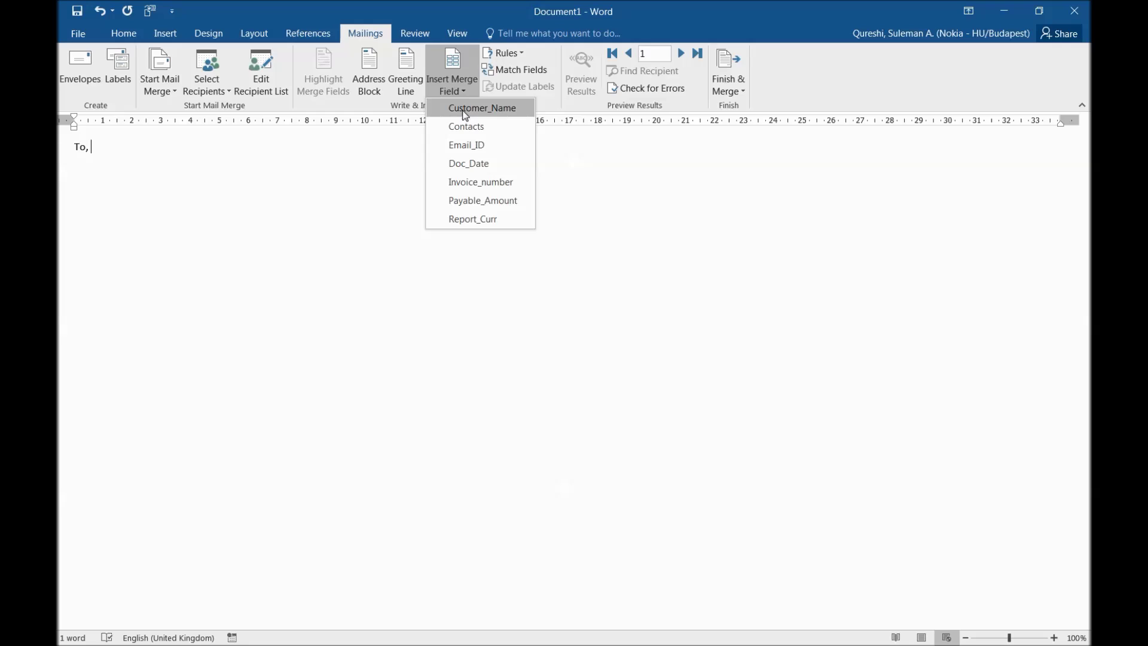
left_click(465, 108)
left_click(90, 148)
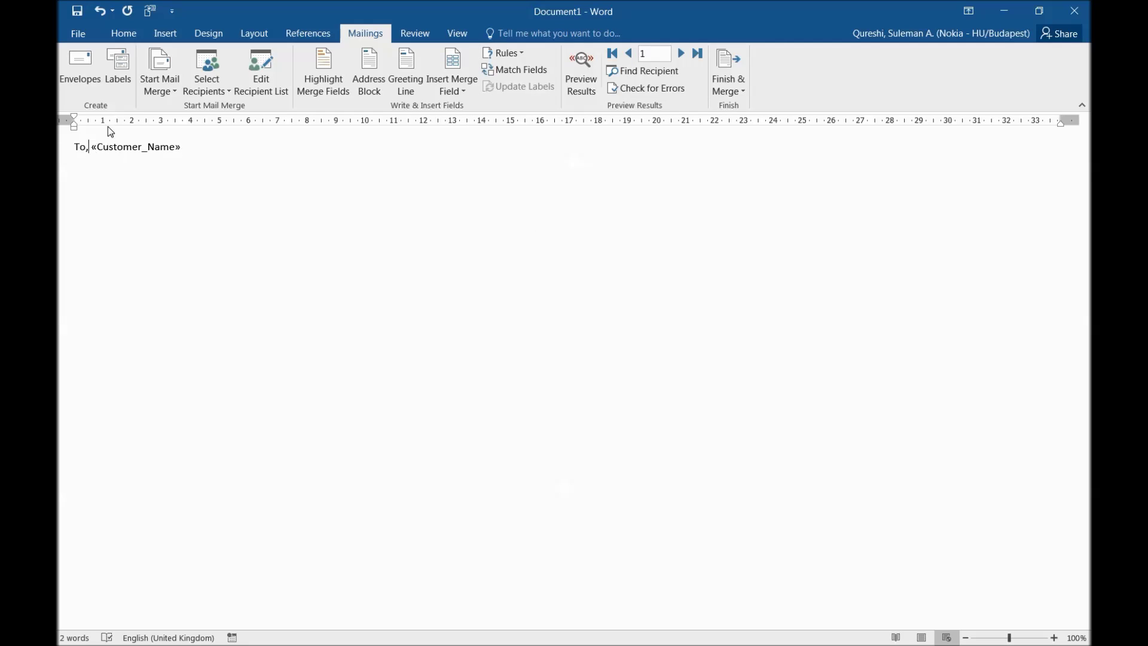
key("BackSpace")
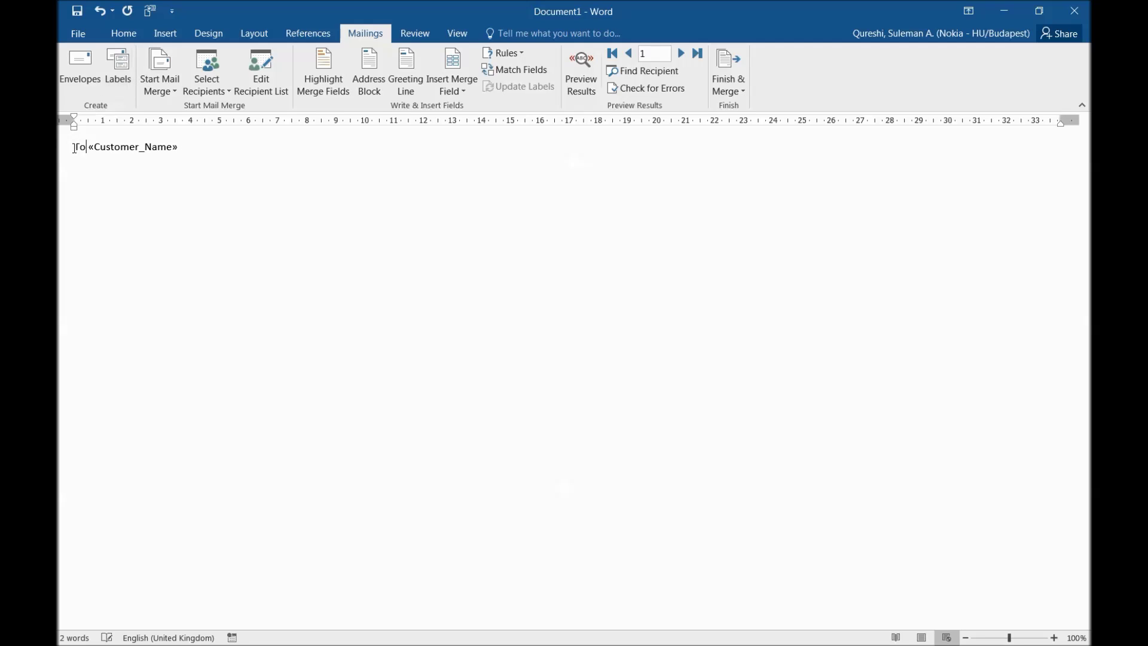
double_click(123, 147)
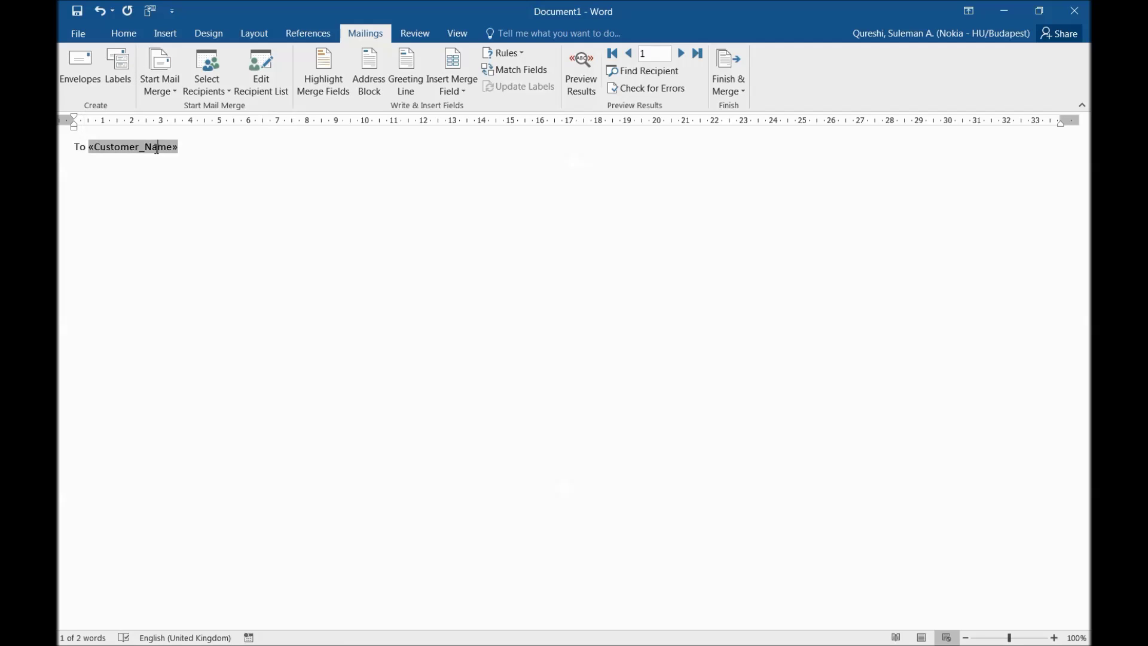
key("Right")
key("Right")
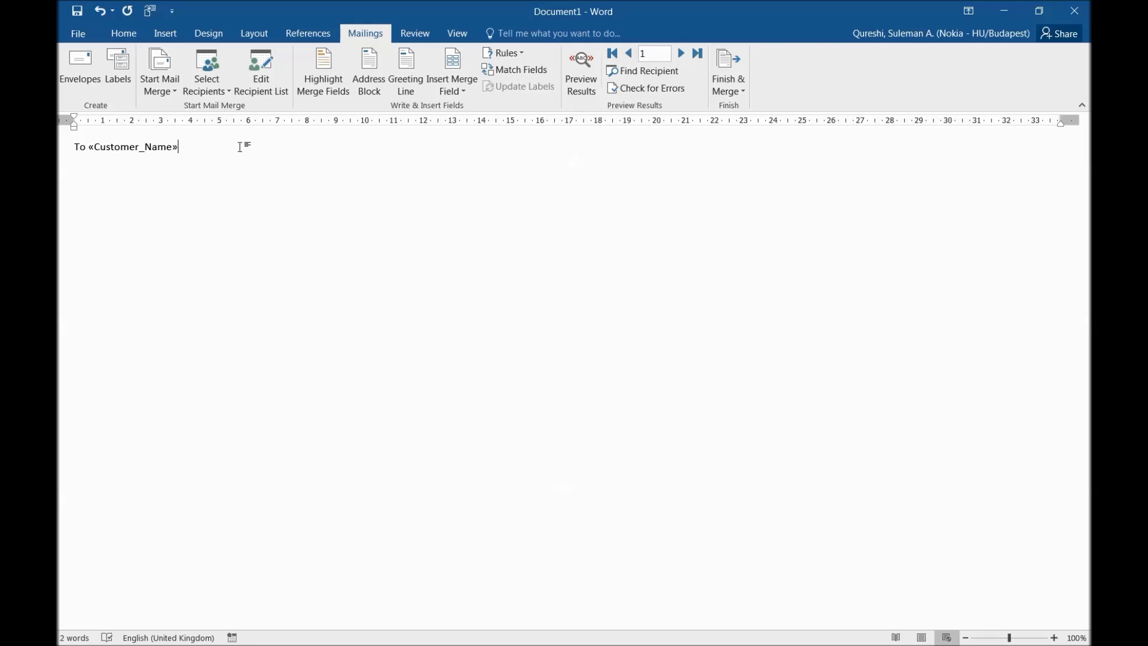
Step: Add the greeting 'Dear Mr. «Contacts»,' and start a new paragraph
type(",  Da")
key("BackSpace")
type("aer")
key("BackSpace")
key("BackSpace")
key("BackSpace")
key("BackSpace")
type("De")
key("BackSpace")
key("BackSpace")
type("Dear Mr.")
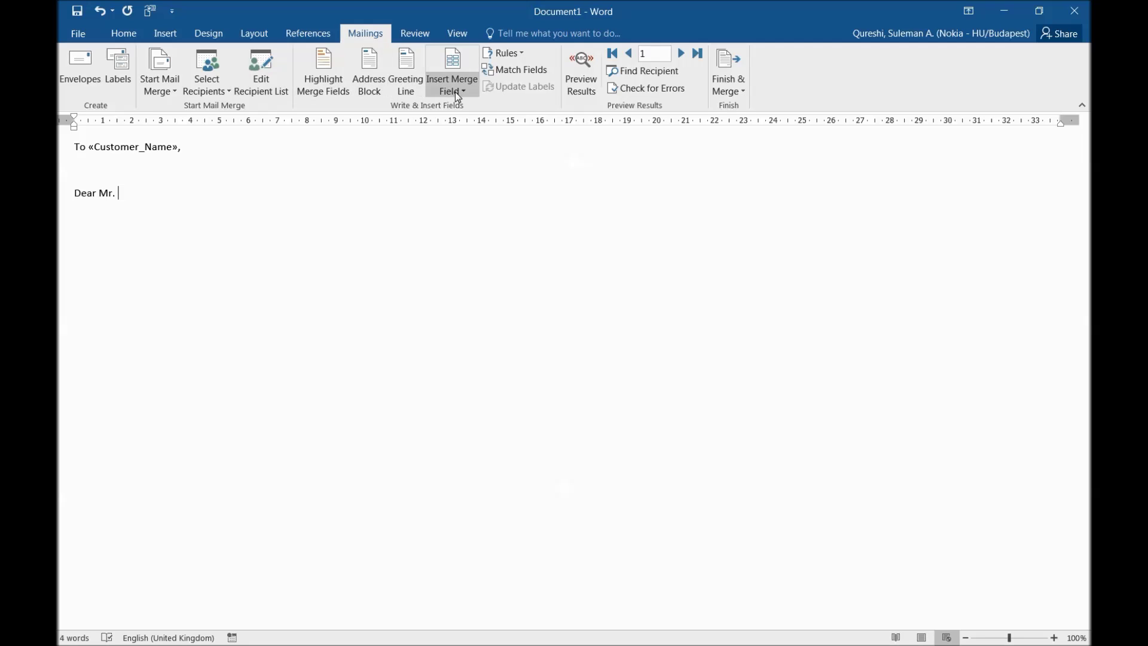
left_click(458, 95)
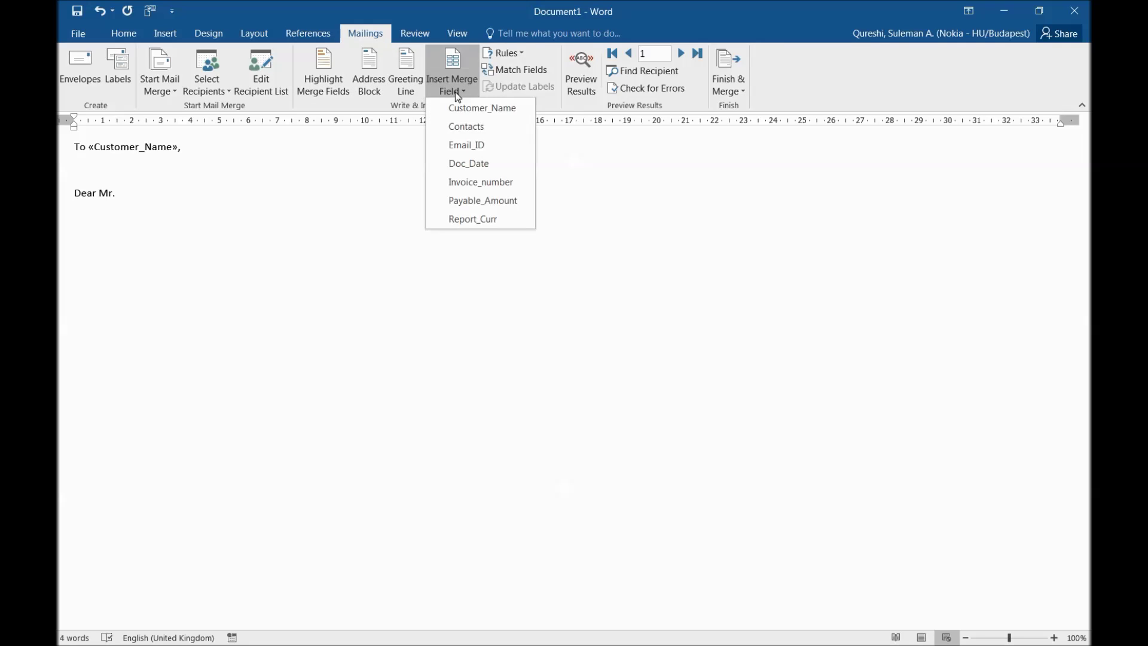
left_click(494, 128)
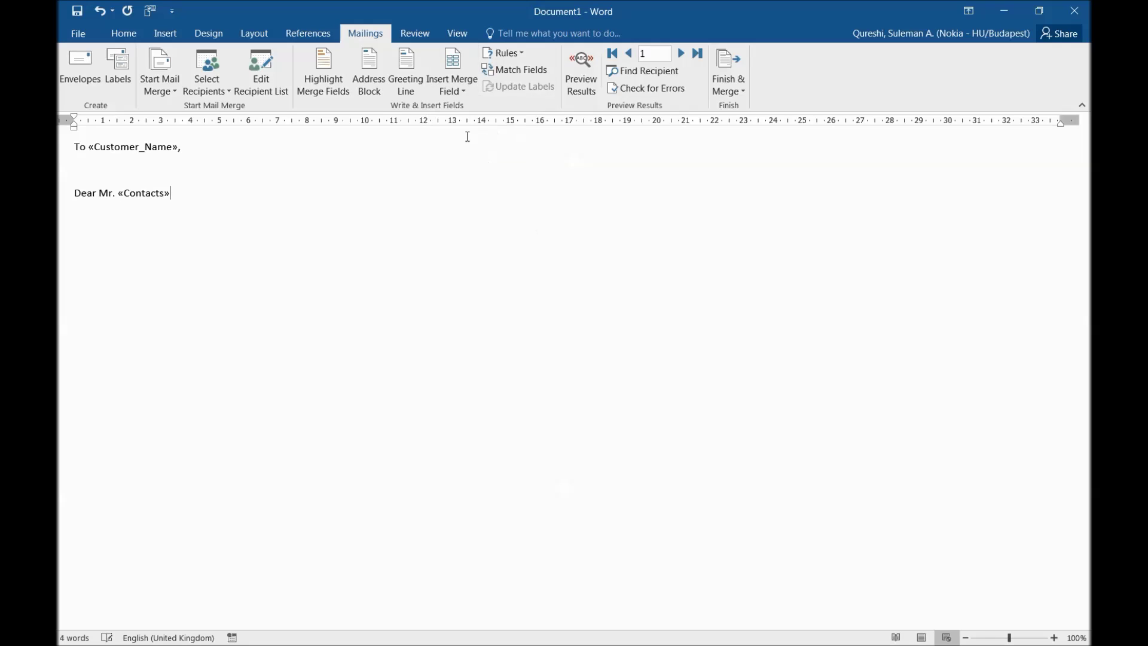
type(",")
key("Return")
key("Tab")
Step: Type 'With reference to my invoice number «Invoice_number» worth «Payable_Amount» «Report_Curr»'
type("With reference to my inv")
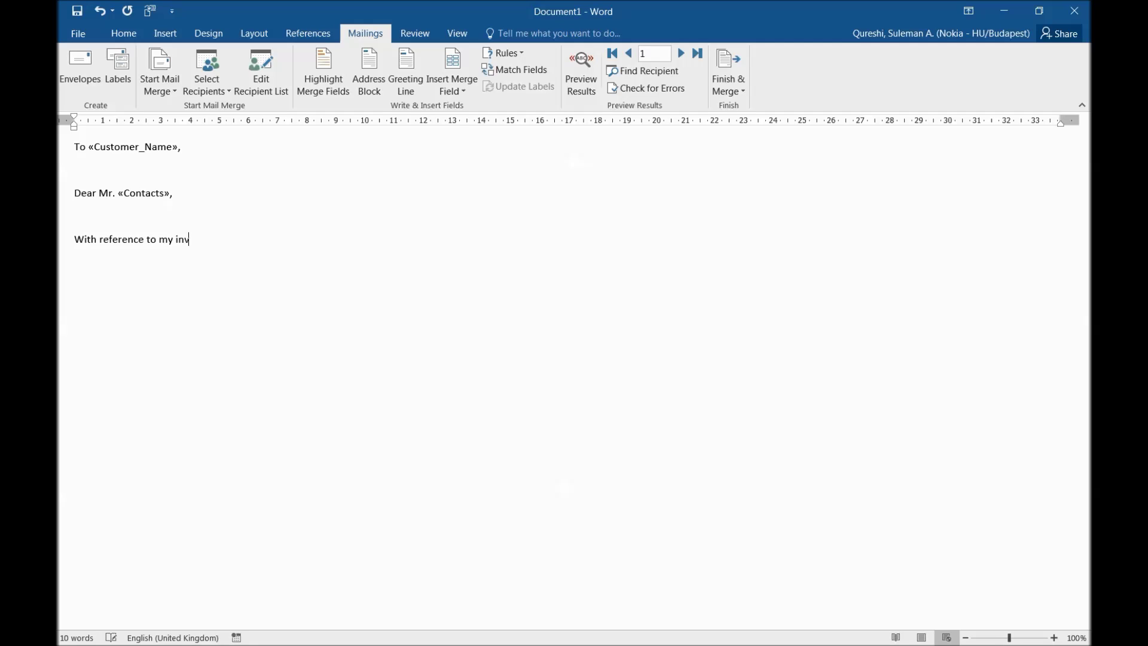
type("oice number")
left_click(451, 88)
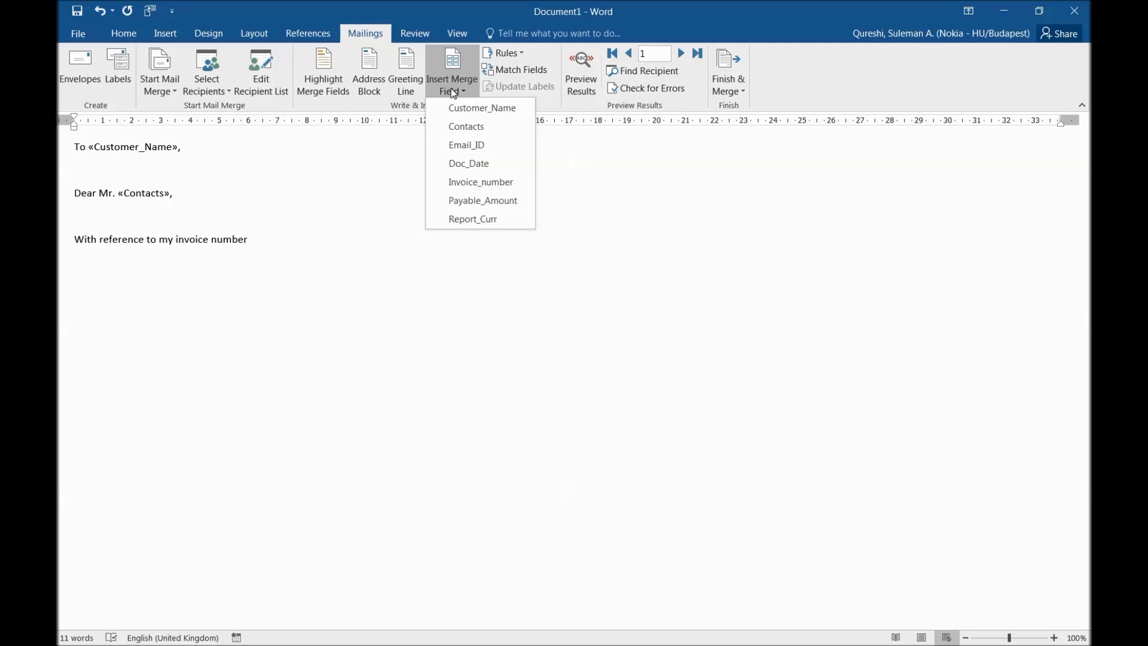
left_click(463, 183)
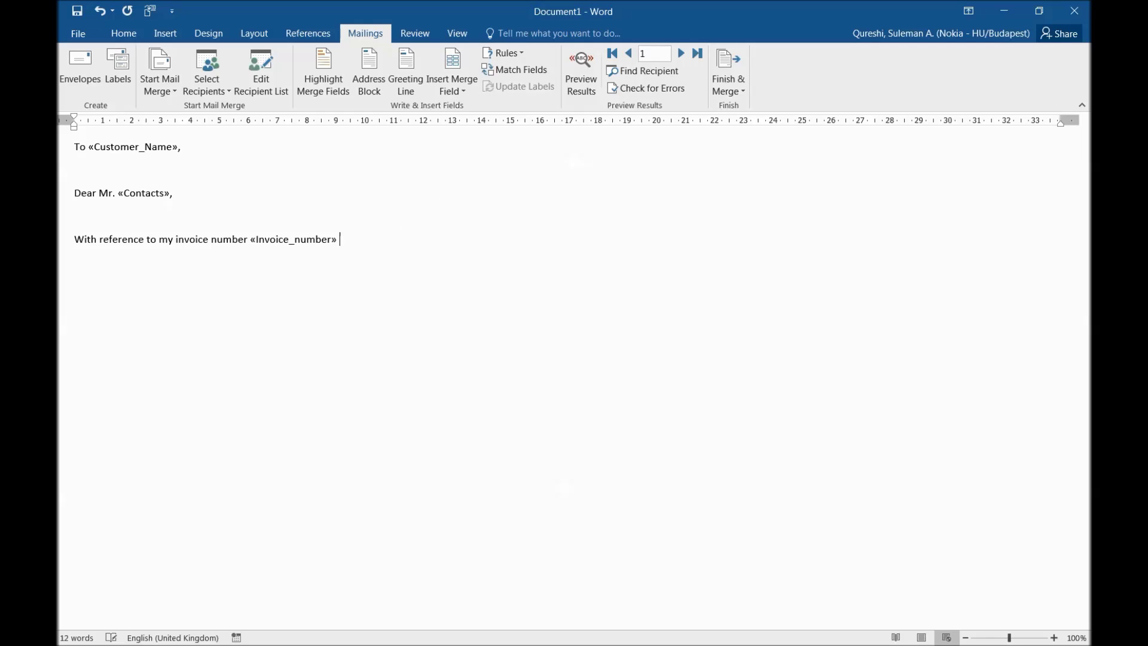
type("worth")
left_click(439, 87)
left_click(474, 199)
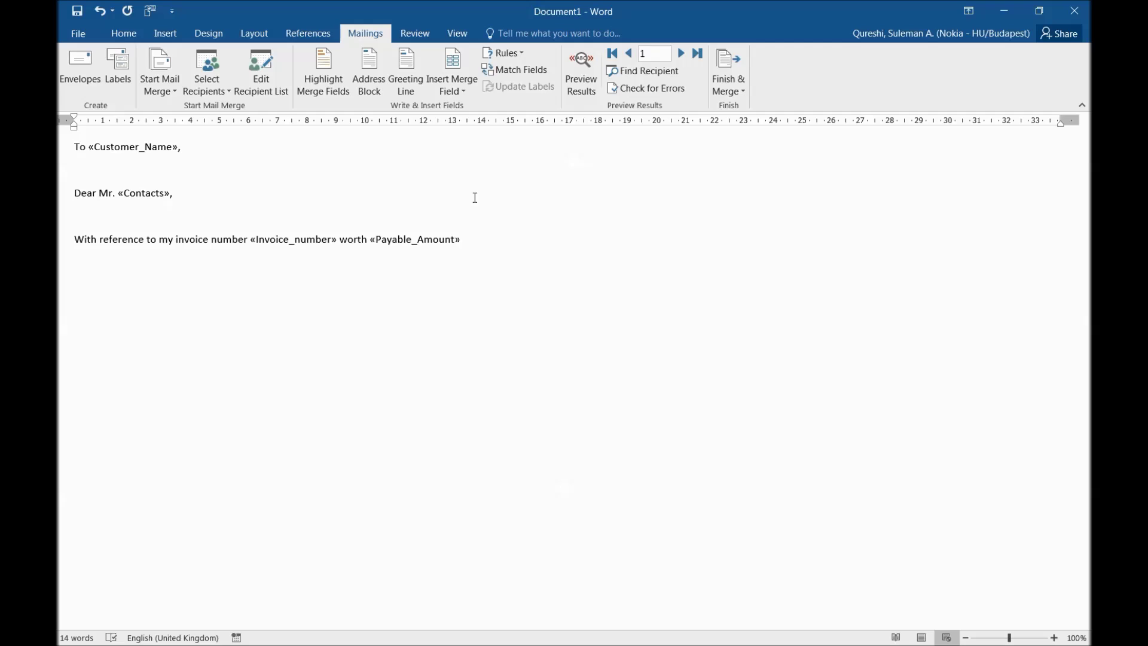
left_click(453, 83)
left_click(474, 215)
left_click(417, 239)
left_click(330, 239)
left_click(354, 239)
Step: Continue with 'submitted on «Doc_Date»' and a reminder asking the customer to confirm the payment date
type(".")
key("BackSpace")
type("submitted o")
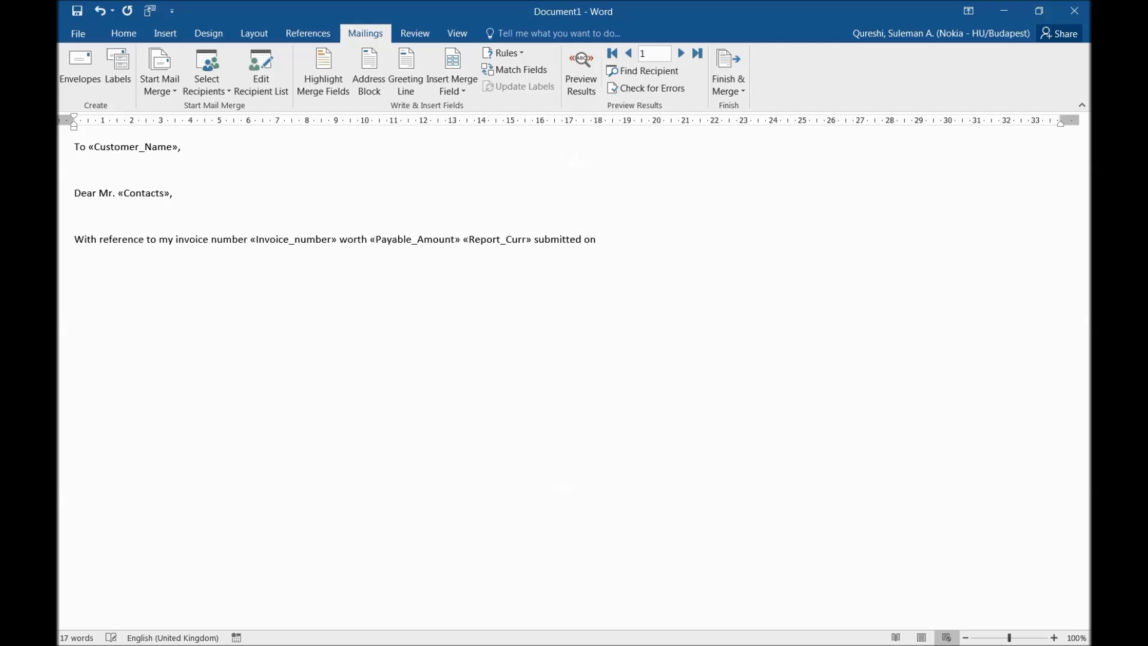
type("n")
left_click(453, 90)
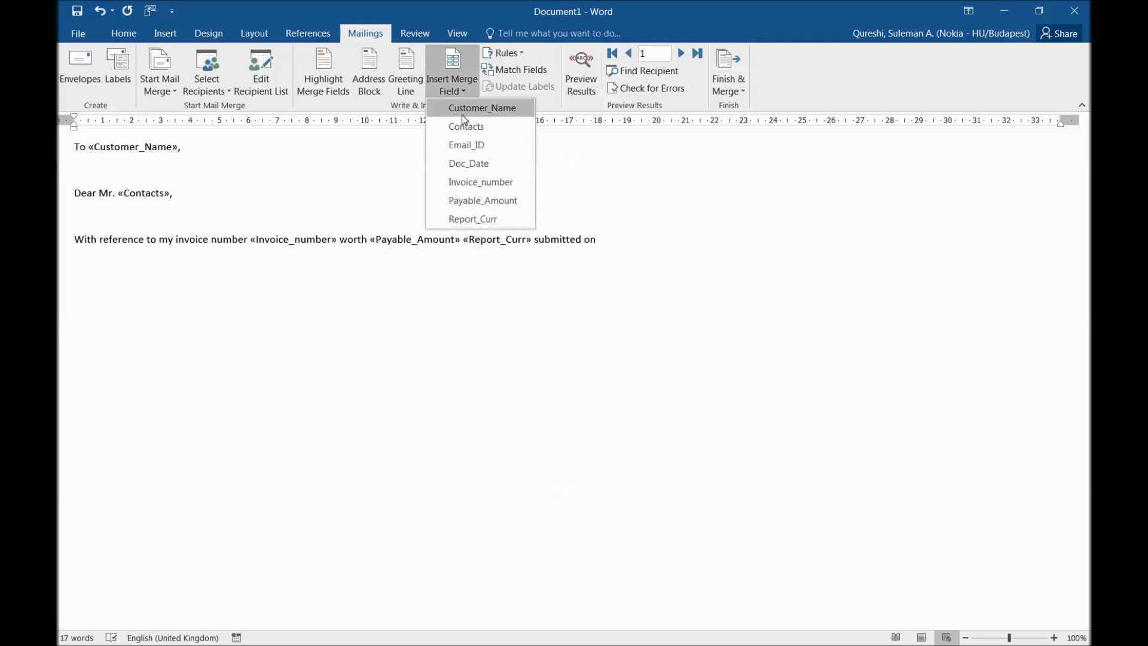
left_click(470, 164)
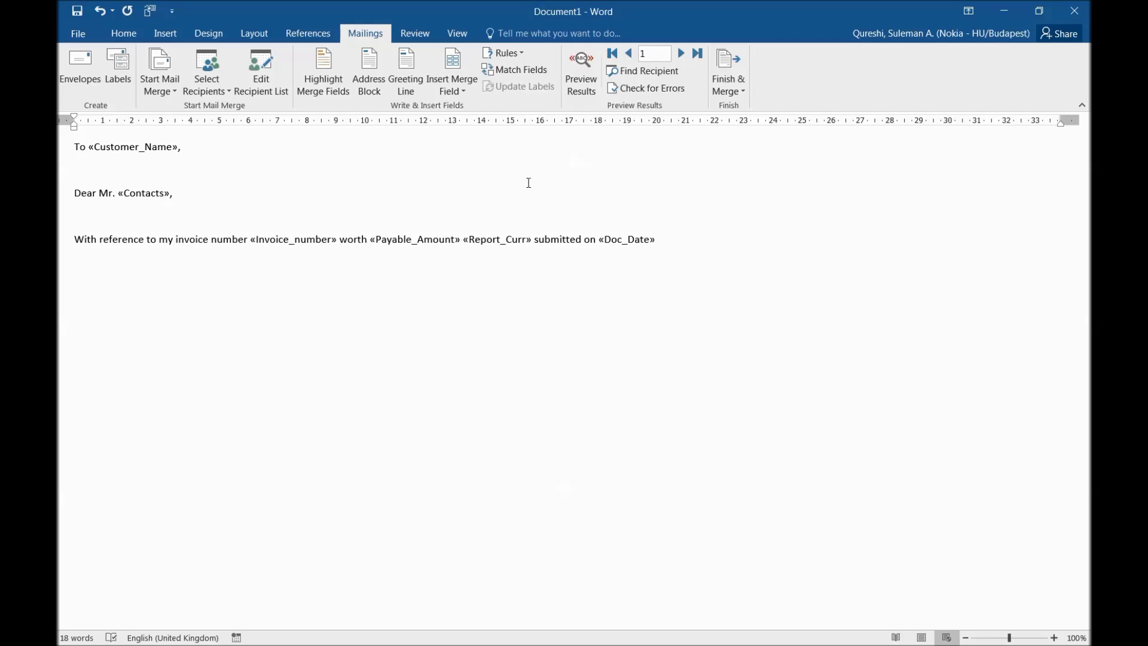
type(". I would like to remind you that payment is d")
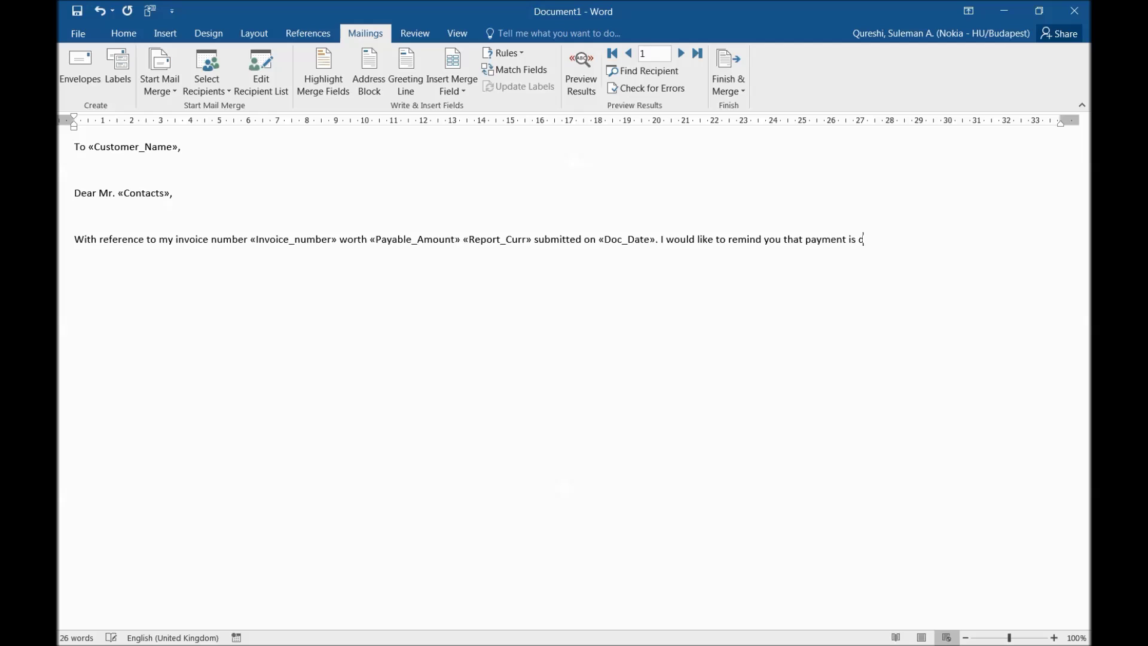
type("ue for this invoice hence I wou")
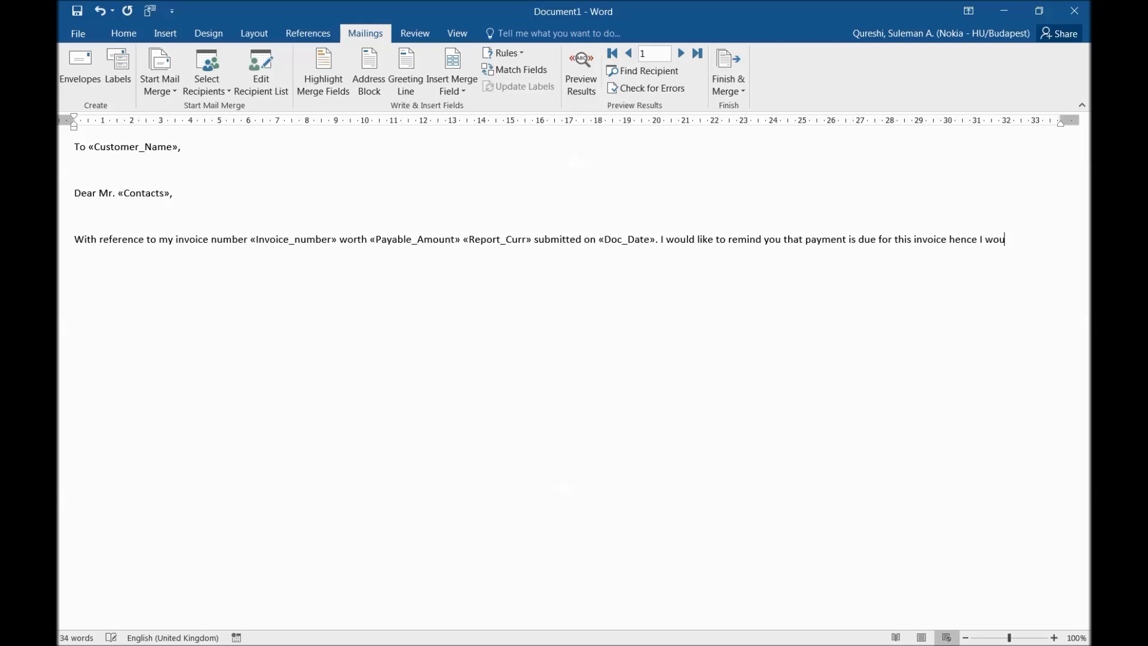
type("ld appri")
key("BackSpace")
type("eciate if you cou")
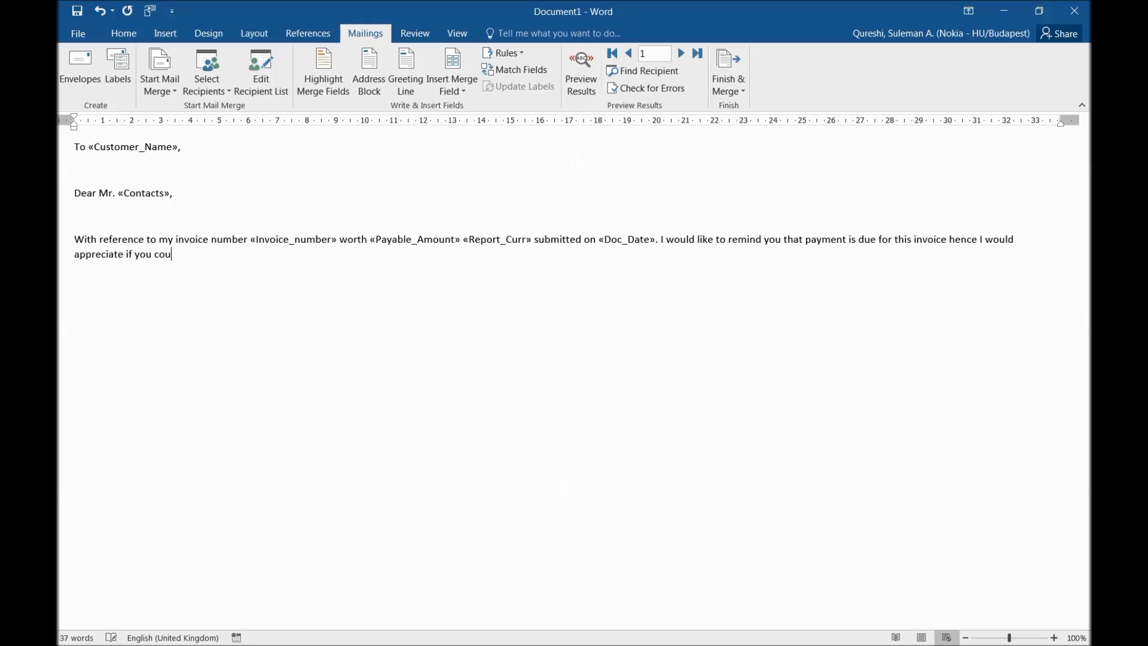
type("ld confirm the payment date.")
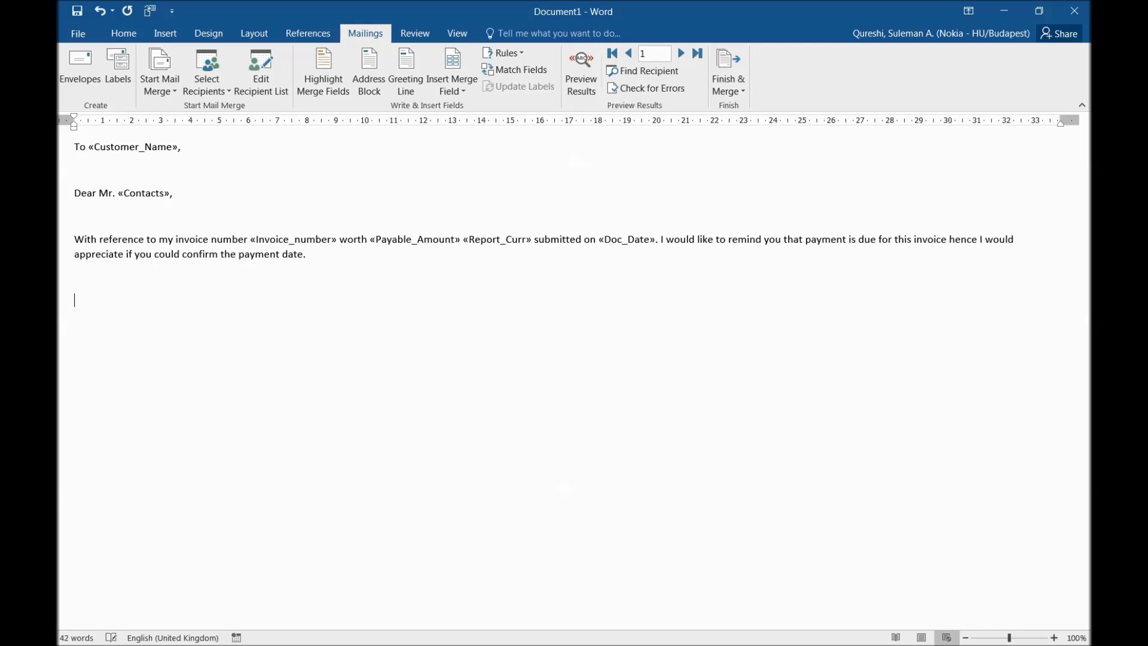
left_click(451, 84)
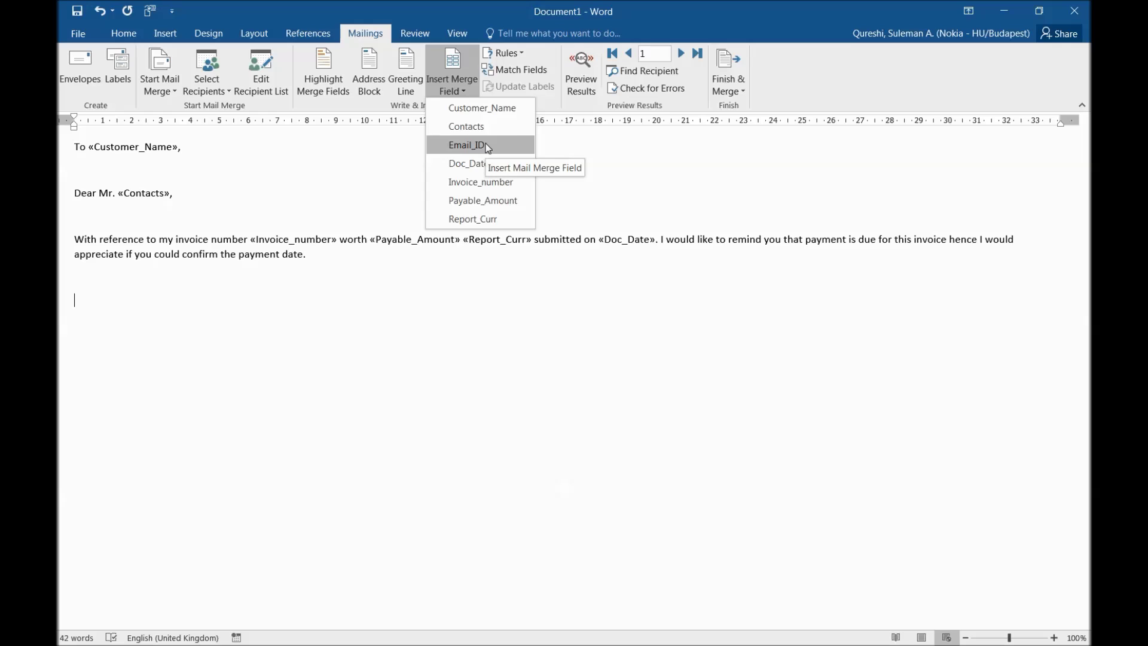
Step: Close the letter with 'Thank you', 'Best regards' and 'Vendor III' on separate lines
key("Escape")
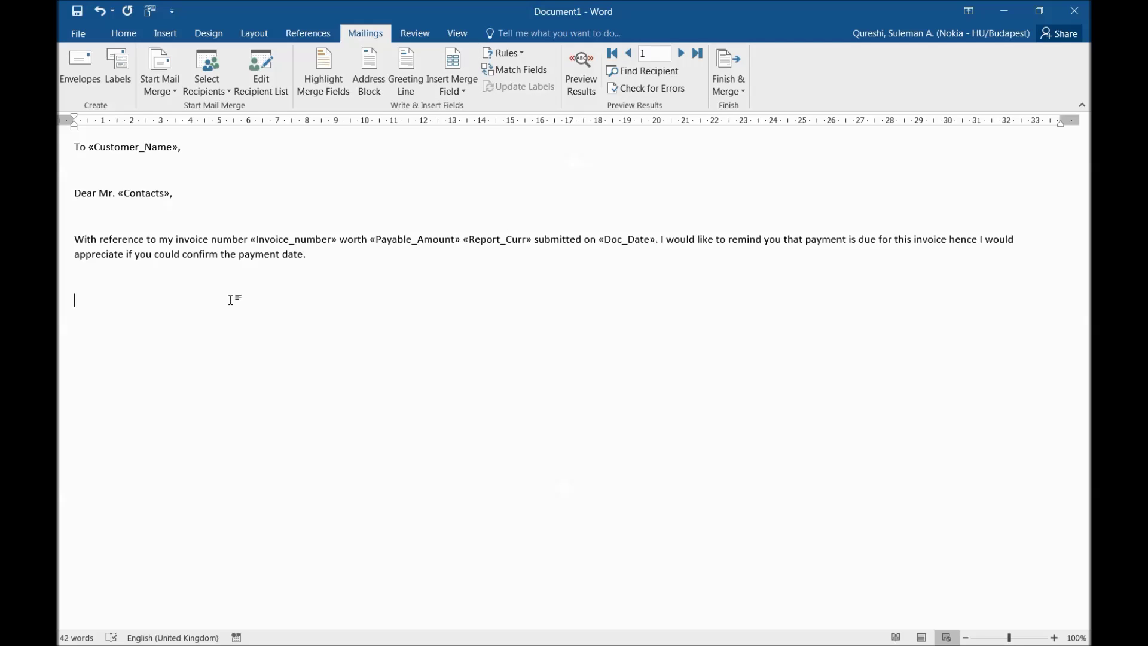
type("Thank you")
key("Return")
type("best regare")
key("BackSpace")
type("ds")
key("Return")
type("Ve")
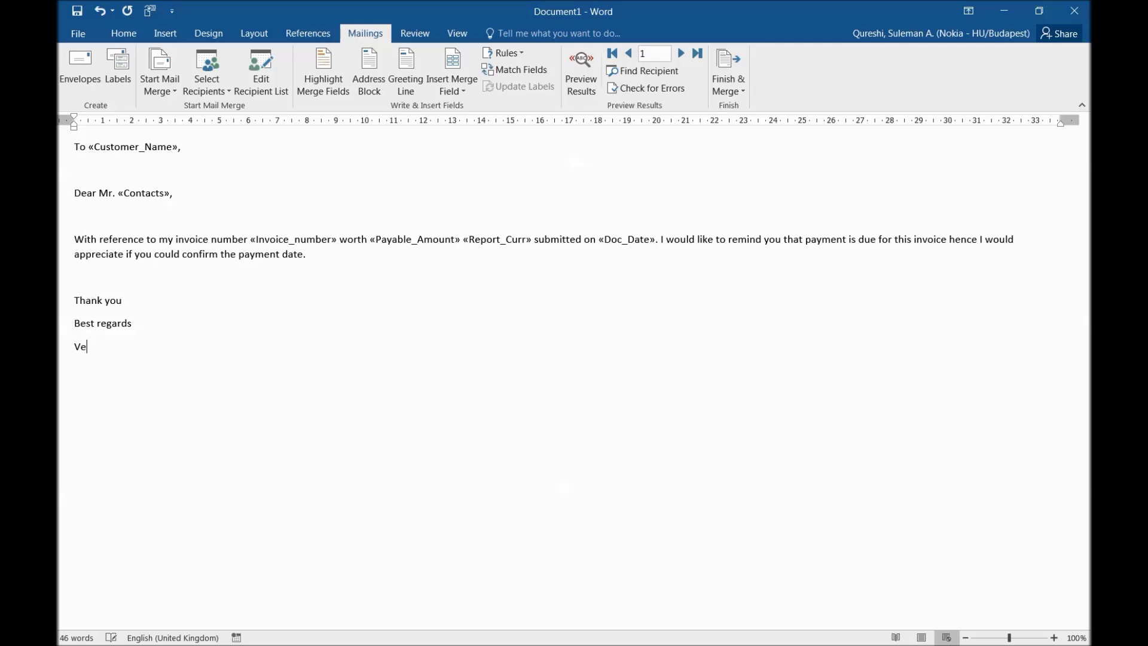
type("ndor III")
left_click(165, 76)
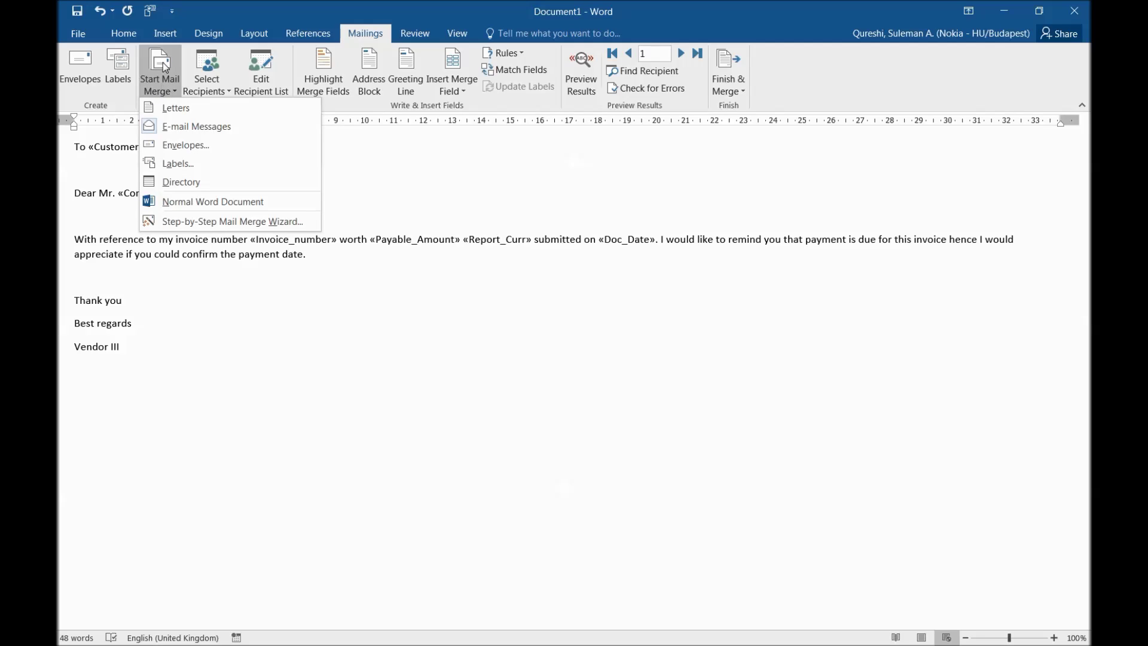
Step: Start the merge to e-mail via Finish & Merge > Send Email Messages
left_click(219, 119)
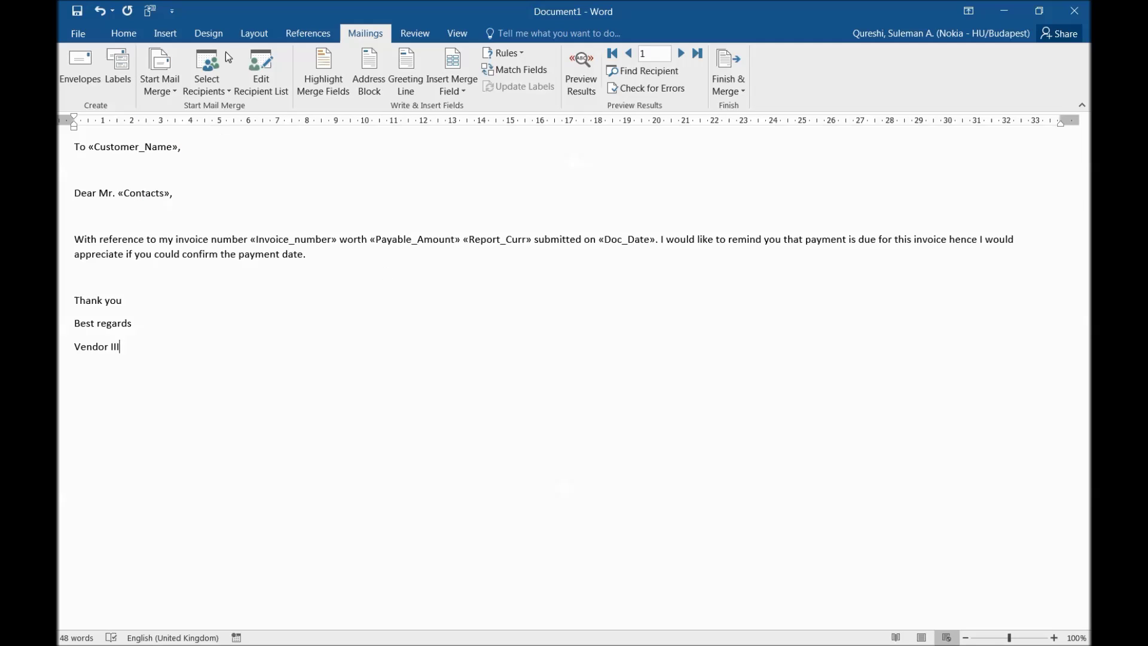
left_click(728, 68)
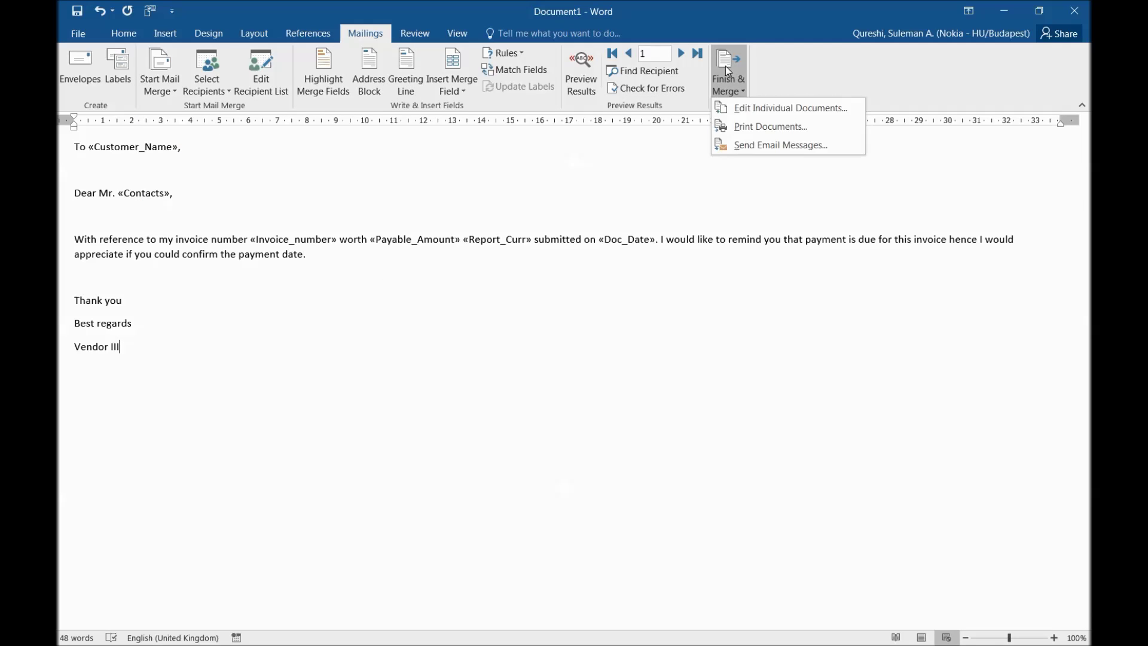
left_click(762, 145)
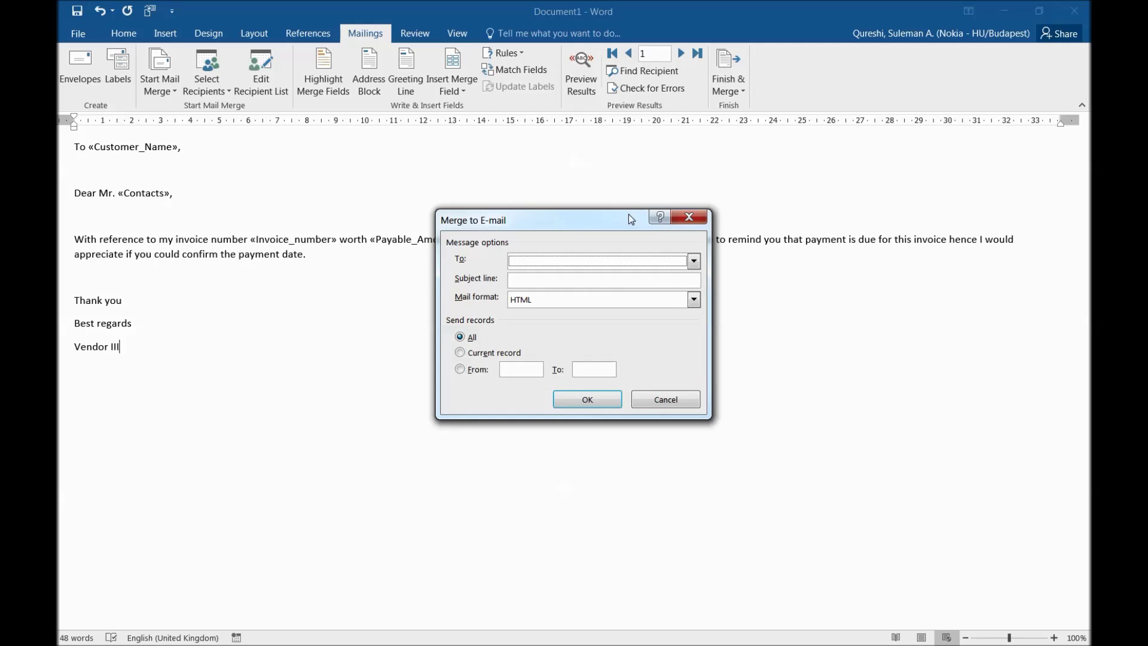
left_click_drag(629, 214, 599, 123)
left_click_drag(471, 137, 416, 124)
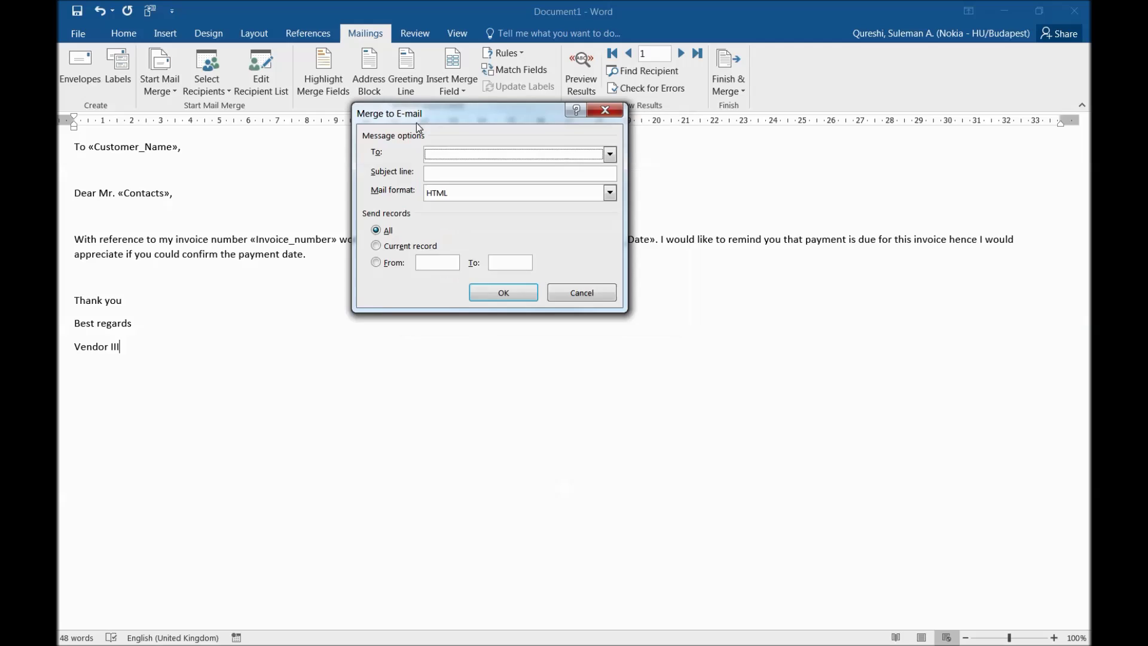
Step: Send the current record to Email_ID with subject 'Payment Reminder' in HTML format
left_click(483, 159)
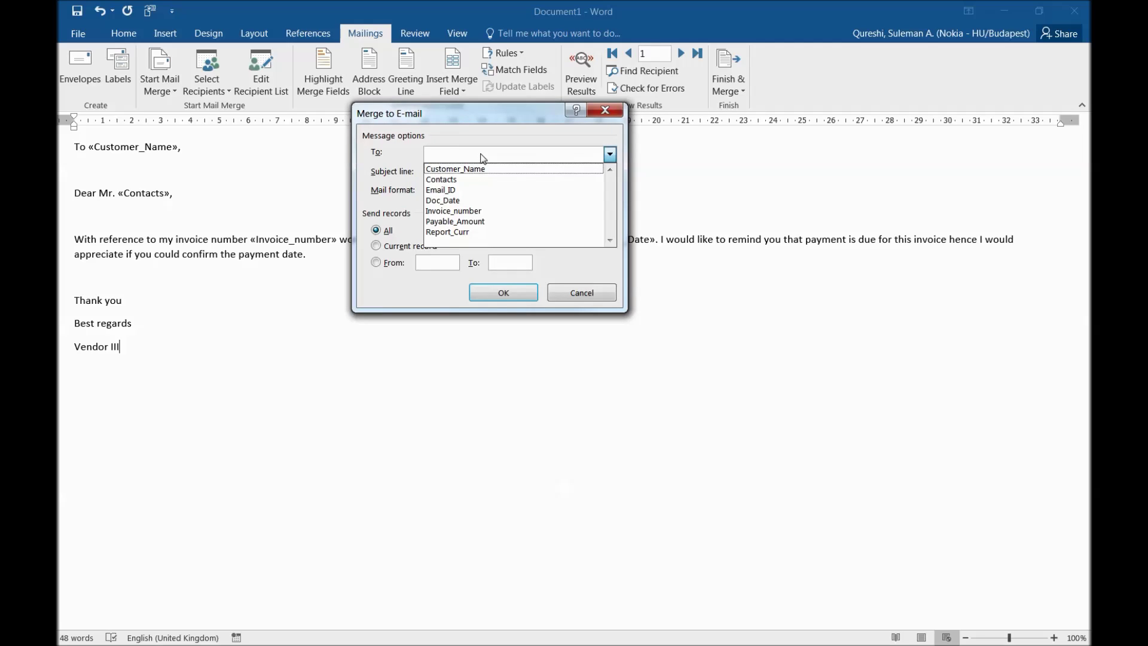
left_click(474, 189)
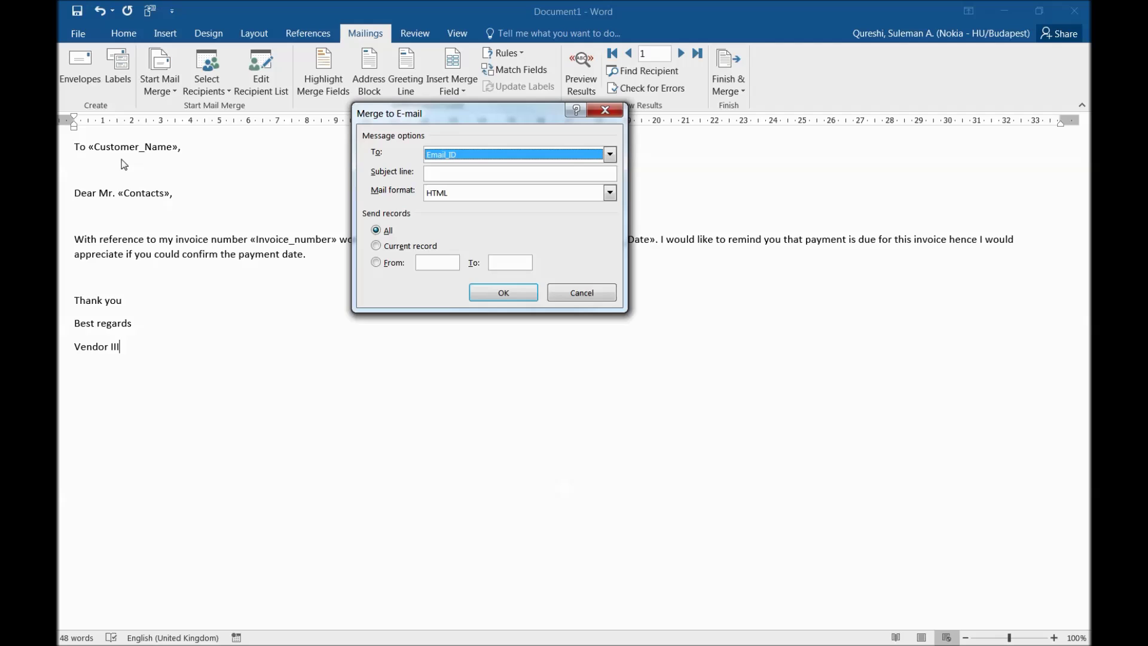
left_click(428, 173)
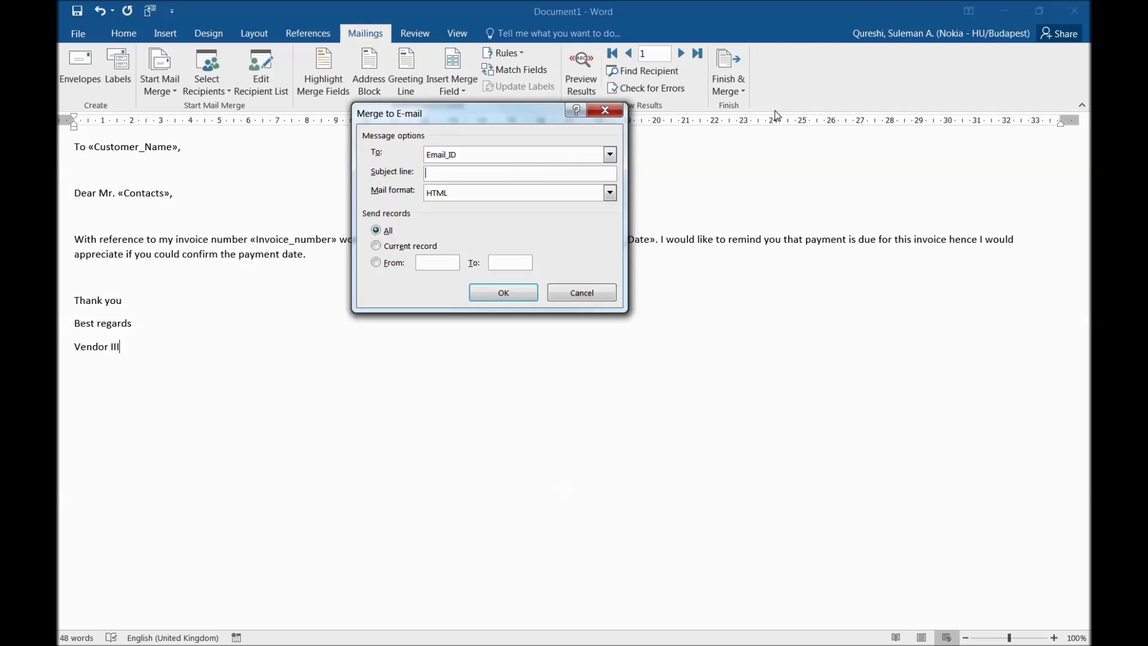
type("Payment Reminder")
left_click(566, 194)
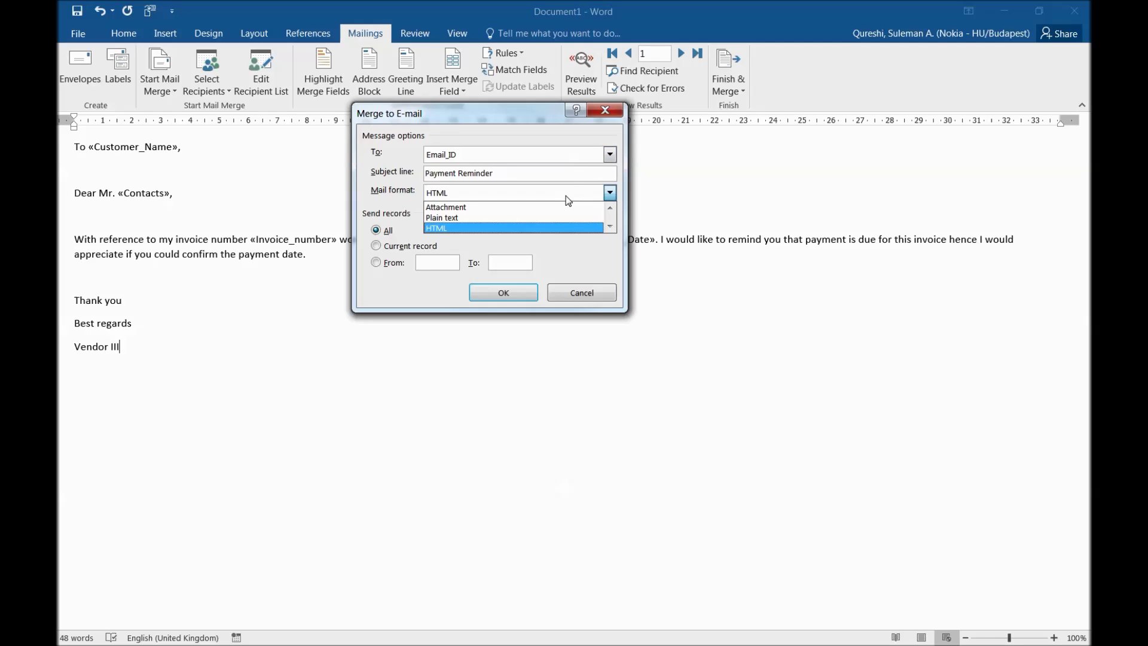
left_click(508, 229)
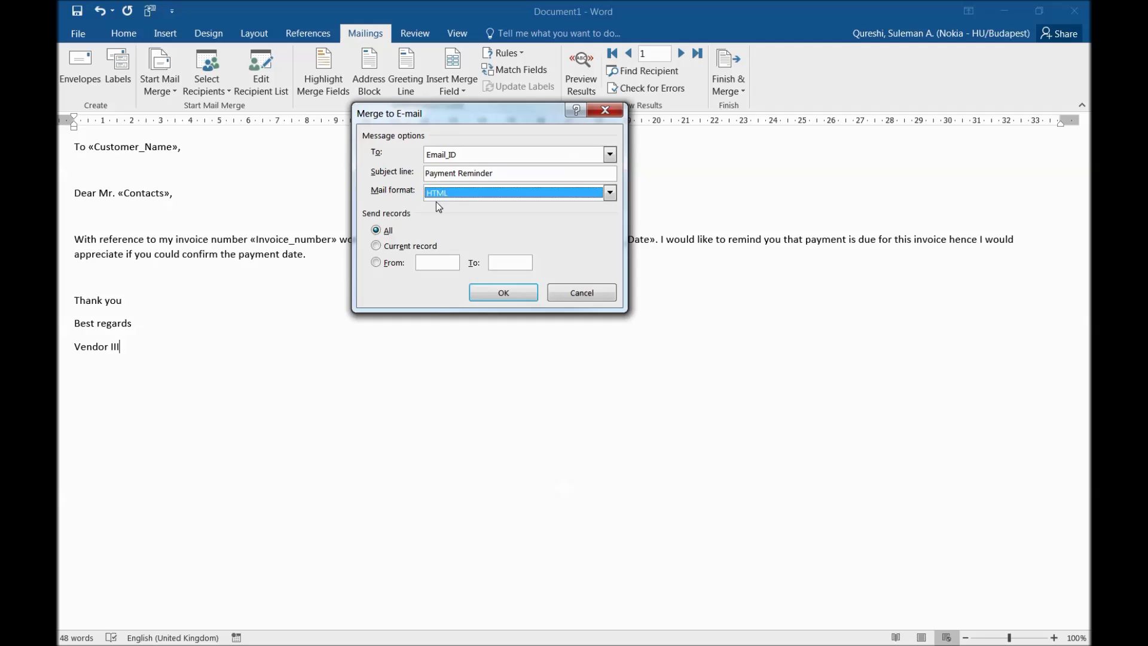
left_click(377, 262)
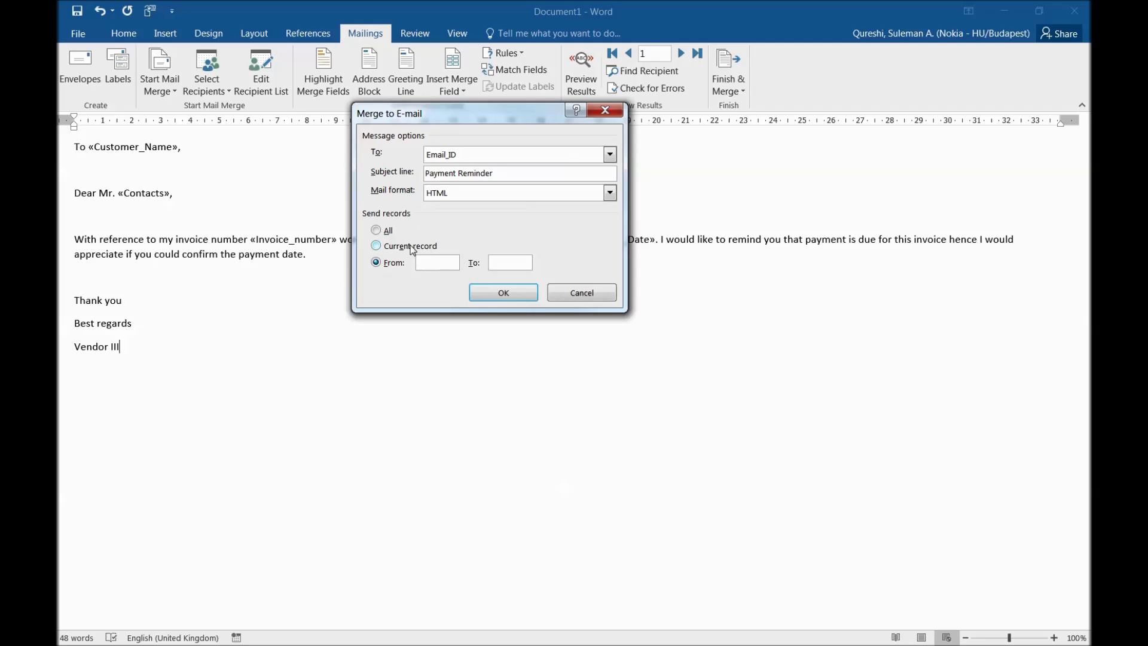
left_click(386, 232)
left_click(388, 264)
left_click(395, 248)
left_click(510, 289)
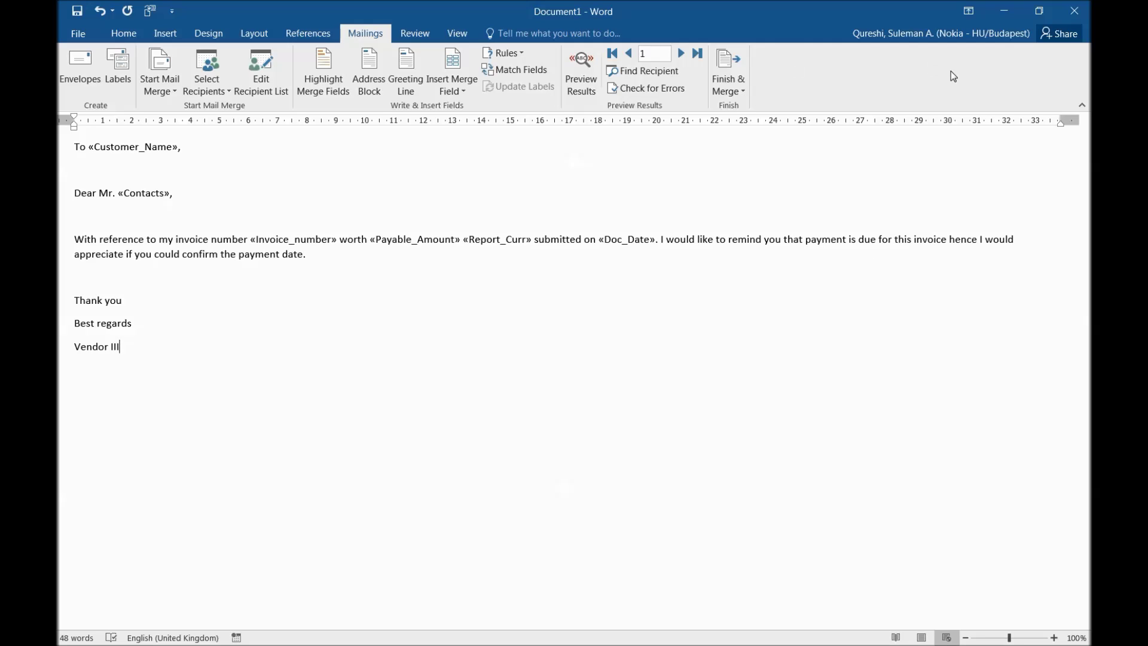
key("alt+Tab")
key("alt+Tab")
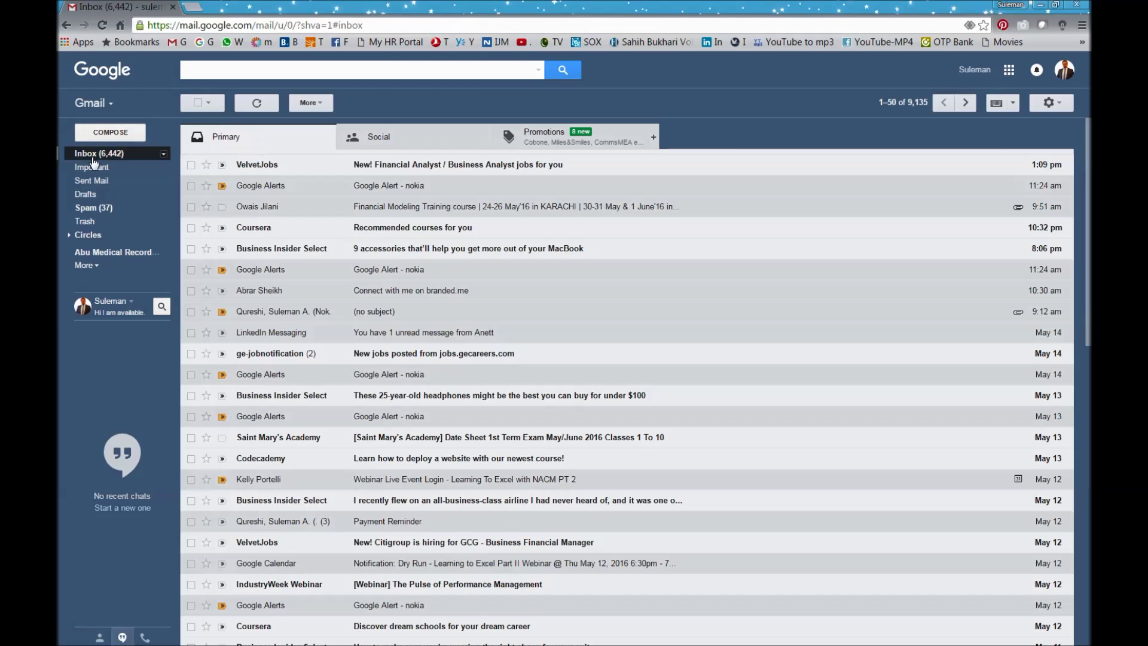
Step: Refresh Gmail, open the Payment Reminder email and check the filled-in customer and contact names
left_click(93, 158)
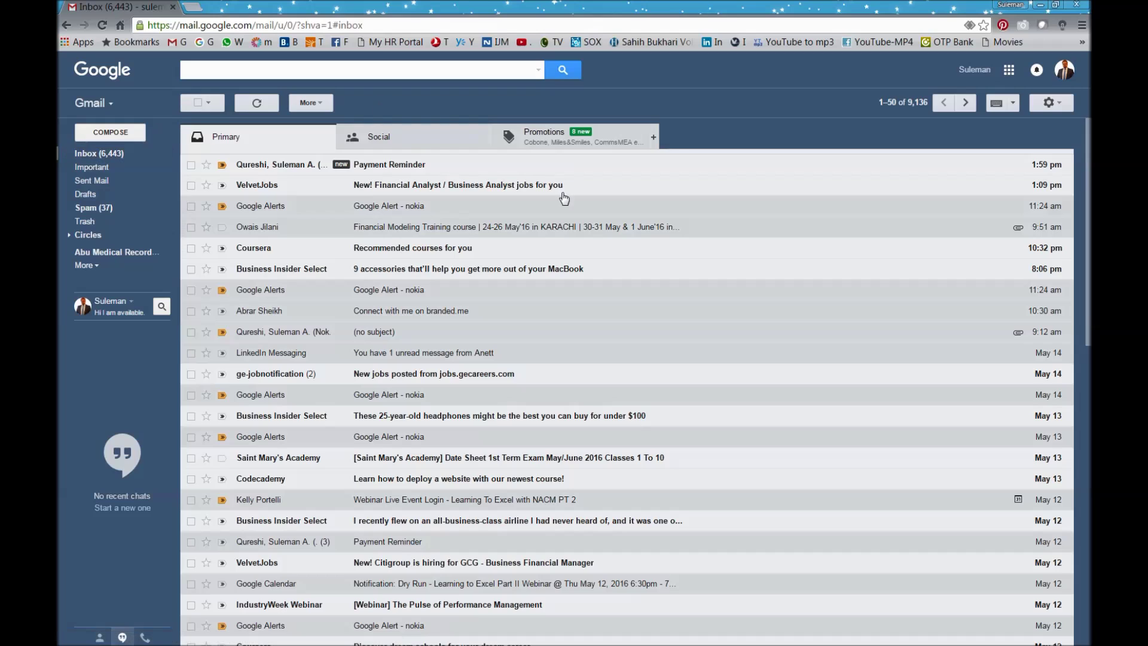
left_click(379, 171)
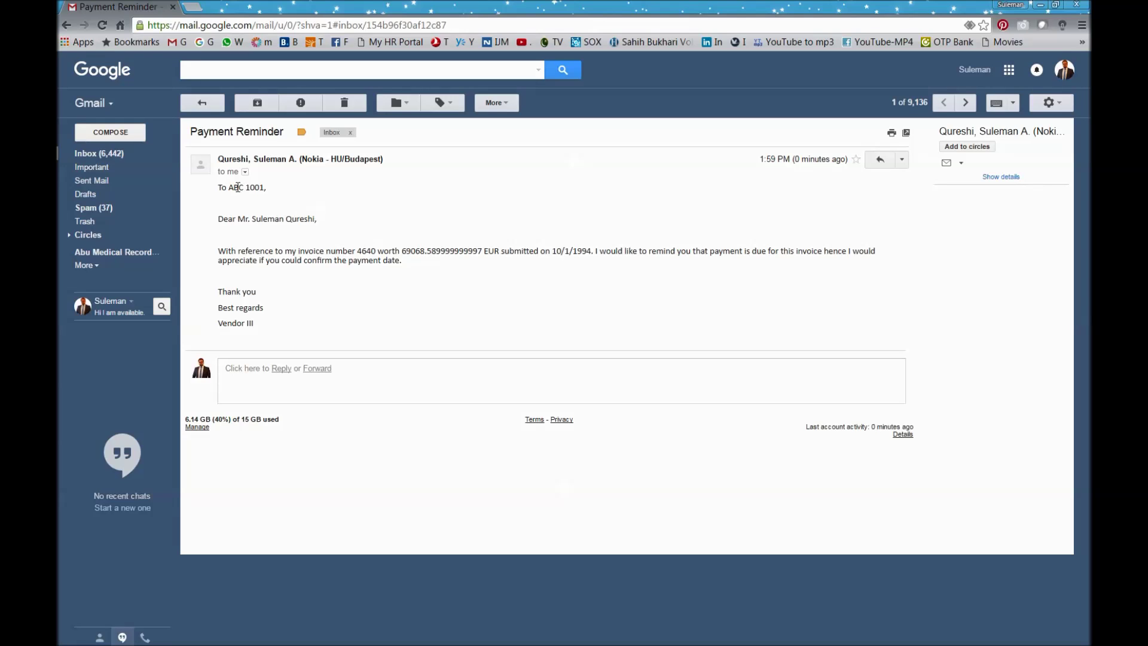
left_click_drag(228, 187, 278, 189)
left_click(219, 234)
left_click_drag(218, 219, 370, 216)
left_click(298, 221)
left_click_drag(263, 219, 317, 219)
Step: Check the merged invoice number, 69068.589999999997 EUR amount and 10/1/1994 date, then minimize Chrome
left_click_drag(219, 251, 356, 250)
double_click(362, 251)
left_click_drag(403, 250, 493, 252)
double_click(490, 252)
left_click(479, 252)
double_click(509, 252)
left_click_drag(575, 252, 879, 254)
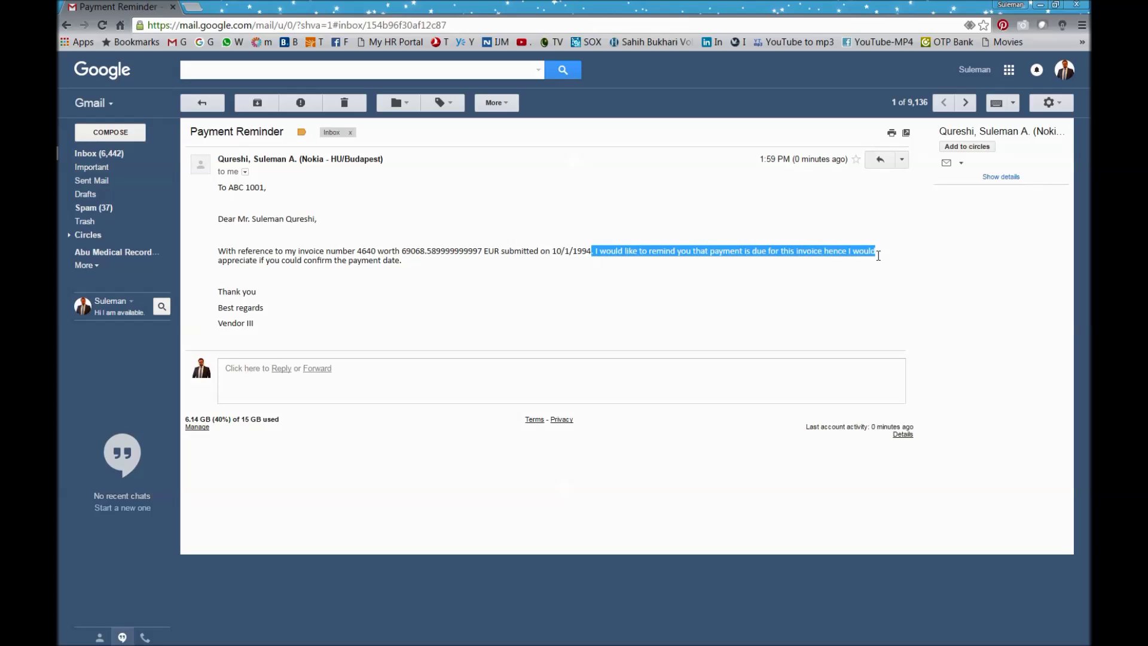
left_click_drag(395, 264, 219, 246)
left_click(254, 286)
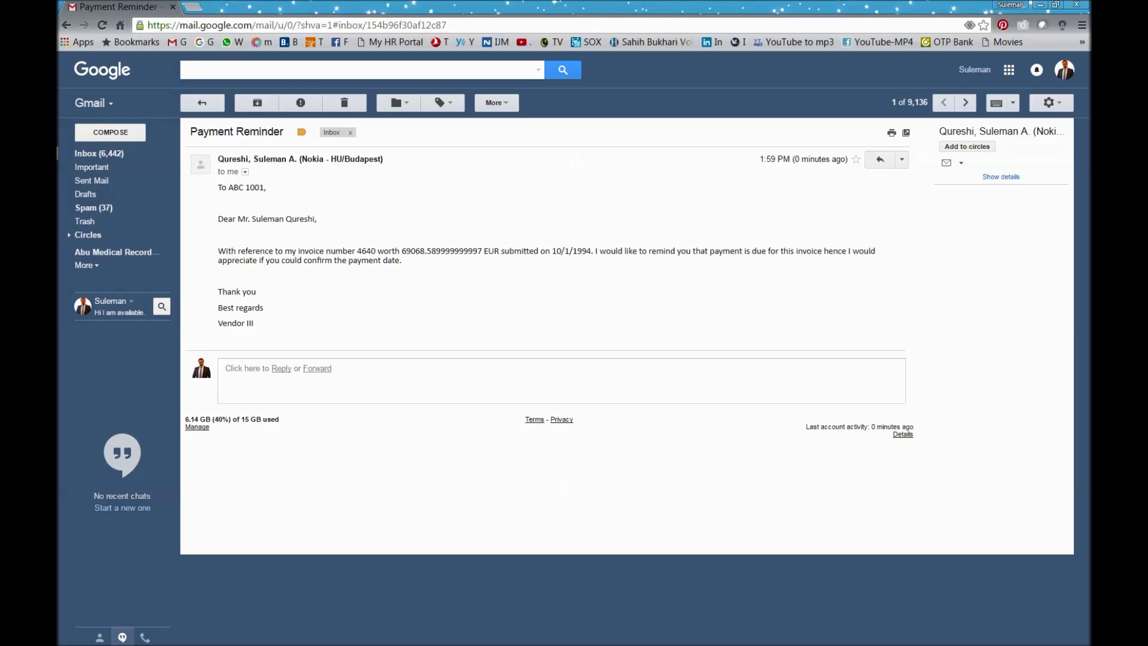
left_click(1041, 6)
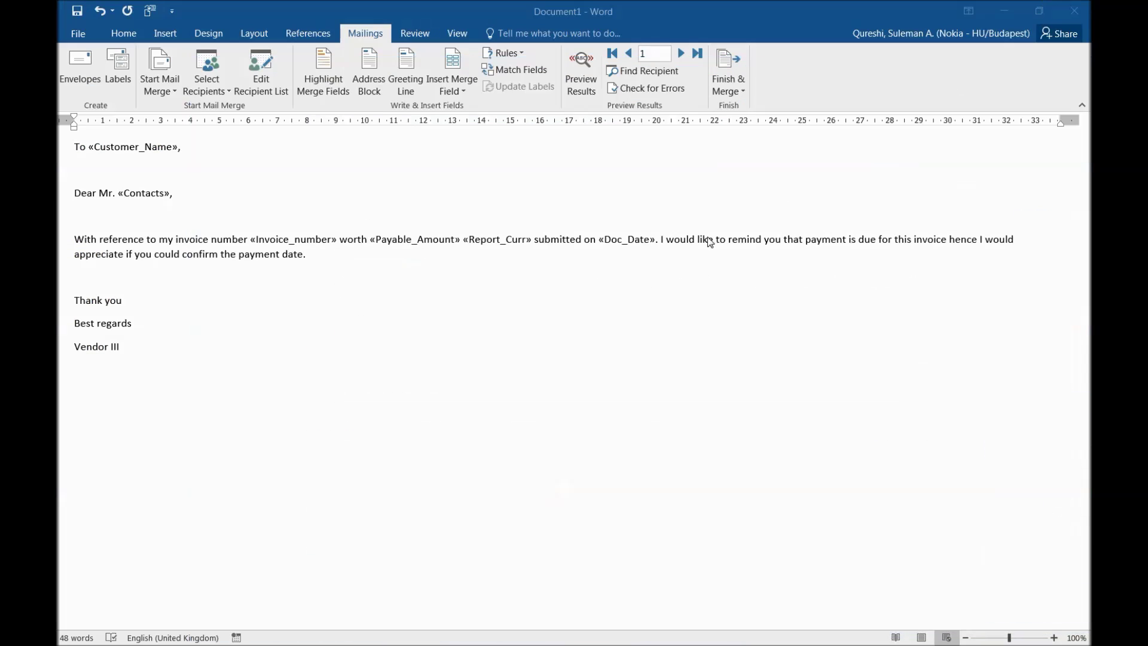